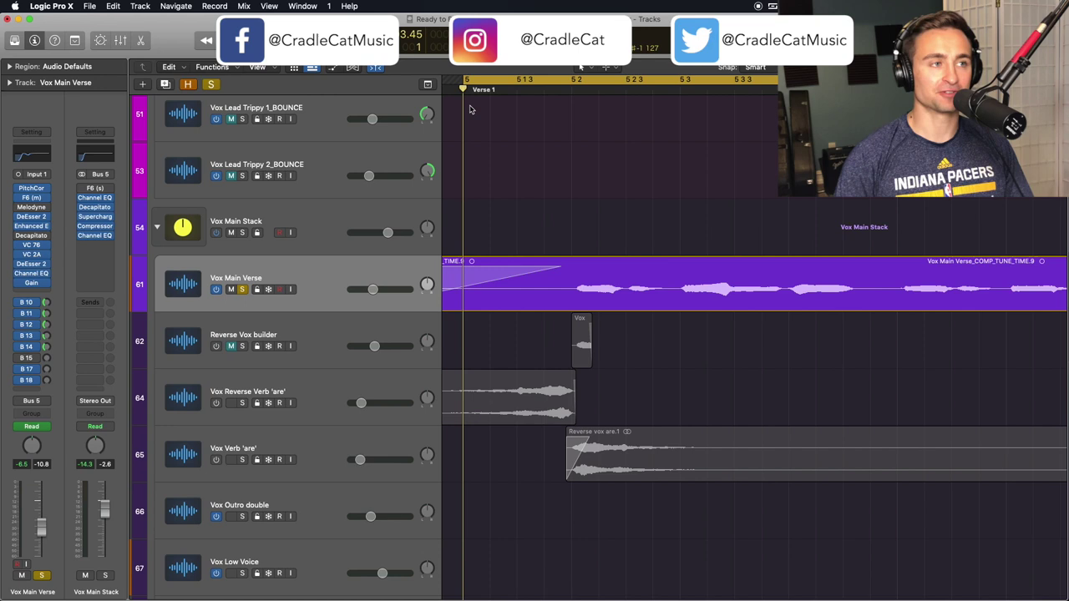
Play the verse, then zoom in on the first syllable of the Vox Main Verse region
{"action": "key", "text": "space"}
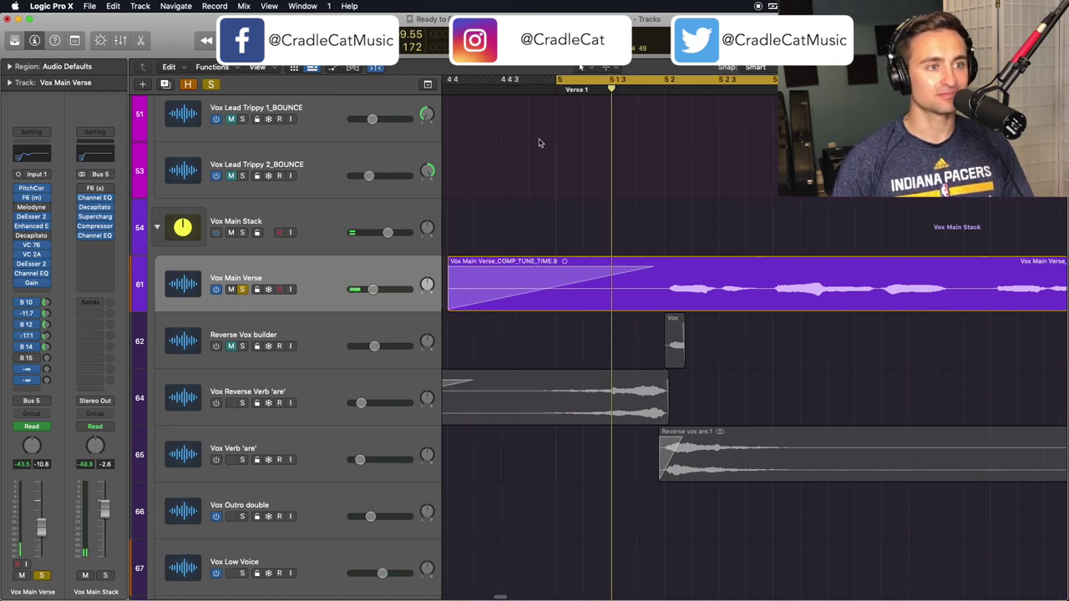
{"action": "key", "text": "space"}
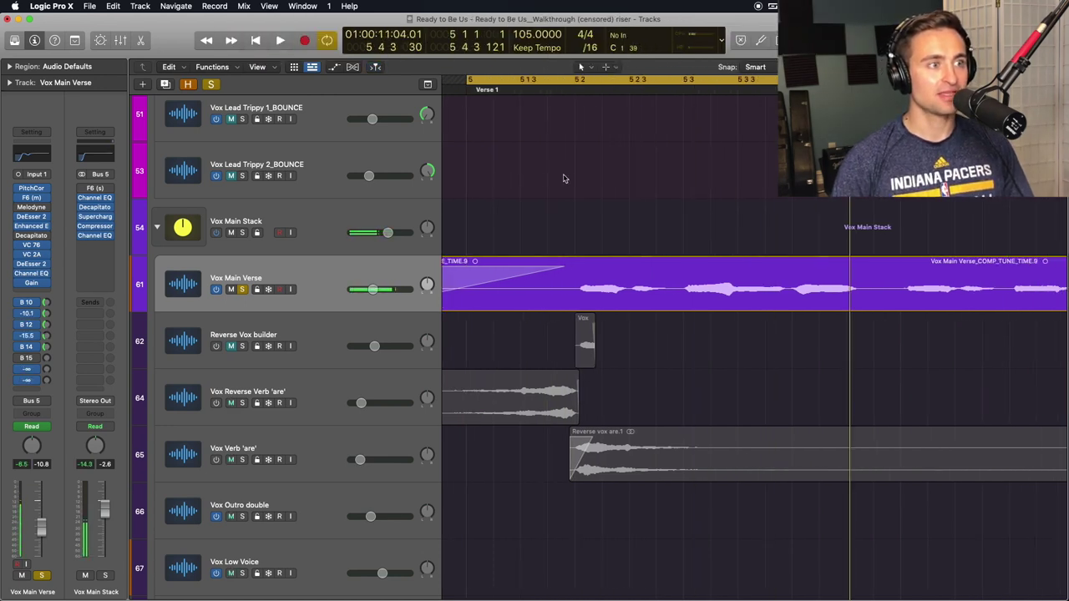
{"action": "left_click", "coordinate": [549, 259]}
{"action": "key", "text": "super+Right"}
{"action": "key", "text": "super+Right"}
{"action": "key", "text": "super+Right"}
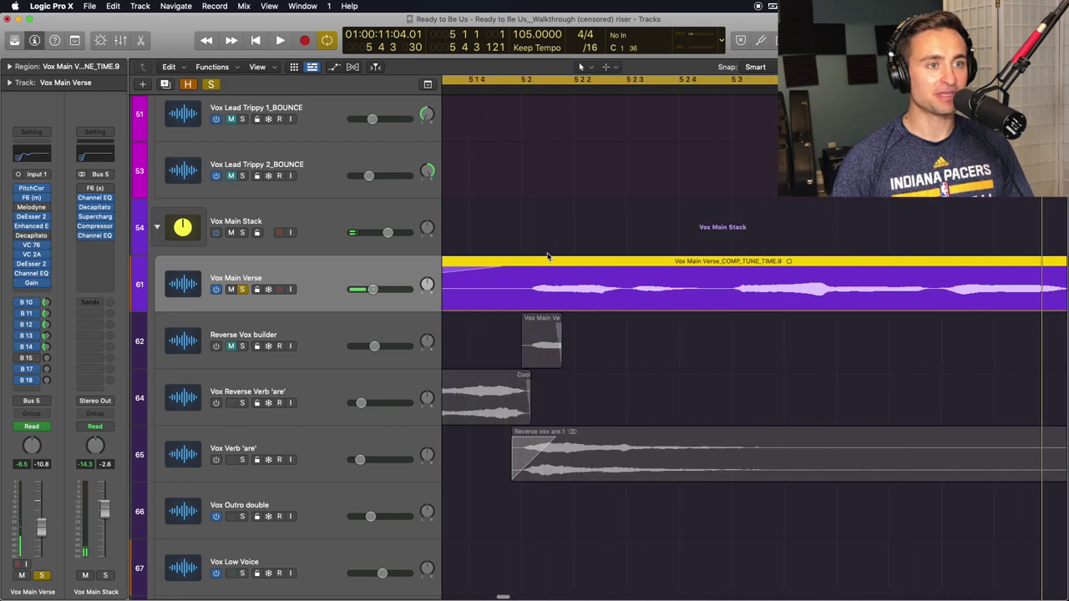
{"action": "key", "text": "super+Down"}
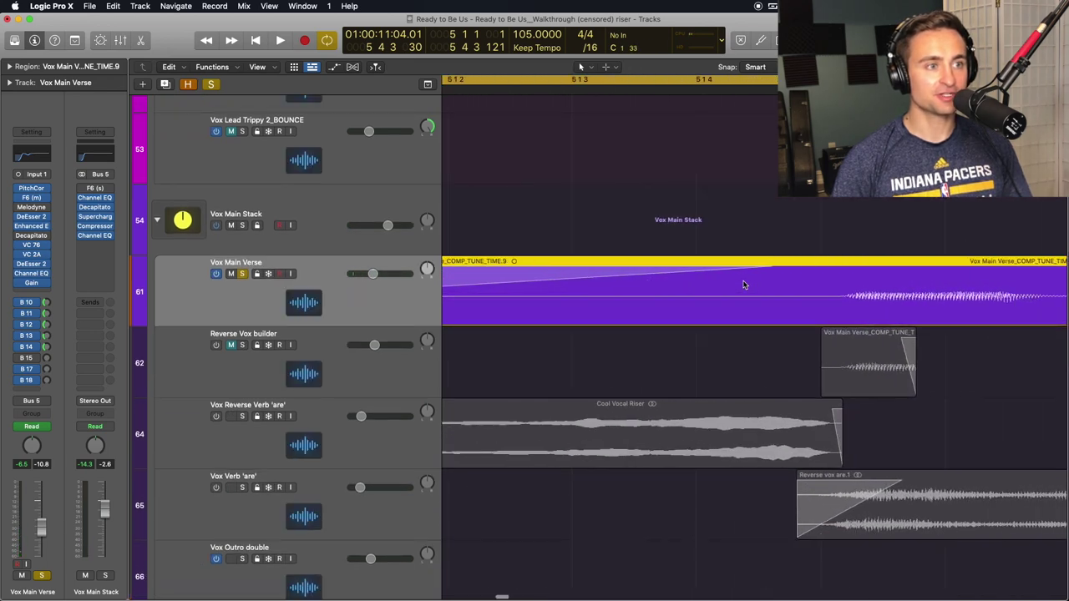
{"action": "key", "text": "t"}
Marquee-select the first syllable from 5 2 1 1 to 5 2 1 185
{"action": "key", "text": "r"}
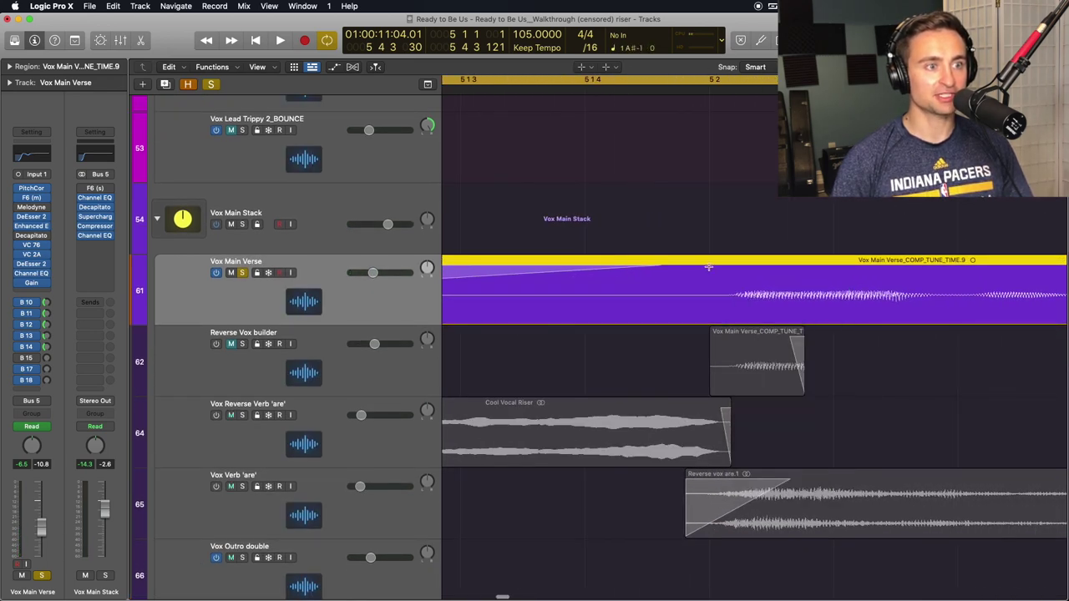
{"action": "left_click_drag", "start_coordinate": [708, 267], "coordinate": [806, 265]}
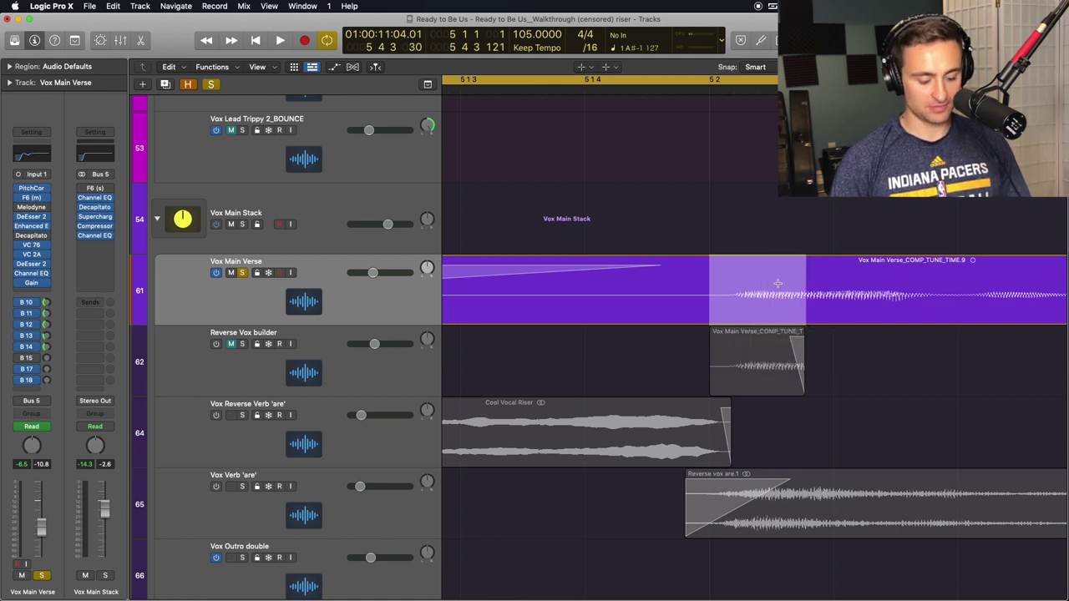
{"action": "key", "text": "t"}
{"action": "key", "text": "t"}
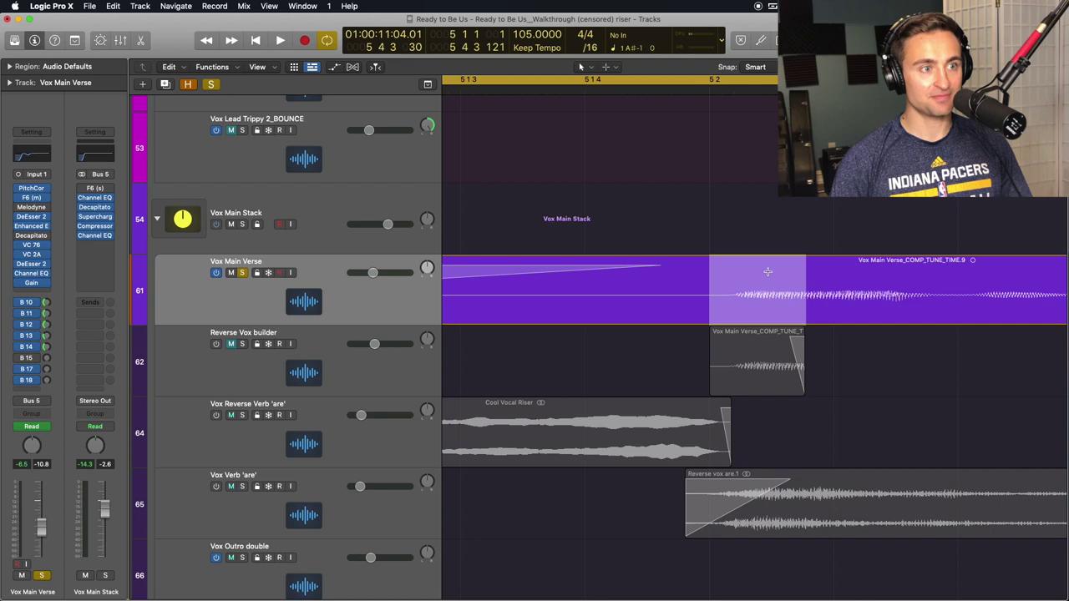
Paste the syllable at 5 2 onto a new duplicate Vox Main Verse track 62
{"action": "key", "text": "super+d"}
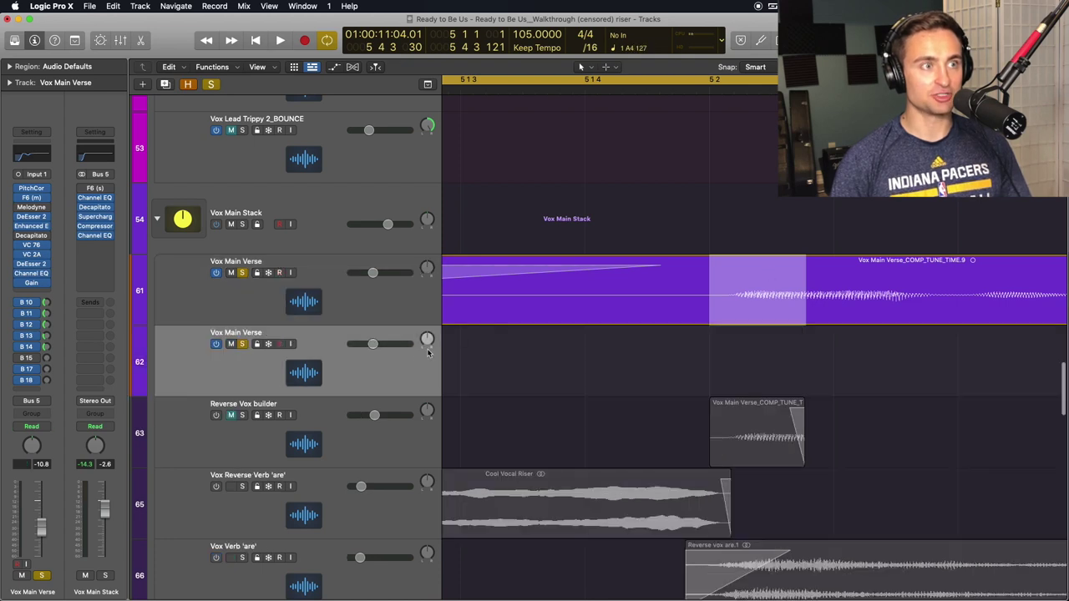
{"action": "left_click", "coordinate": [710, 92]}
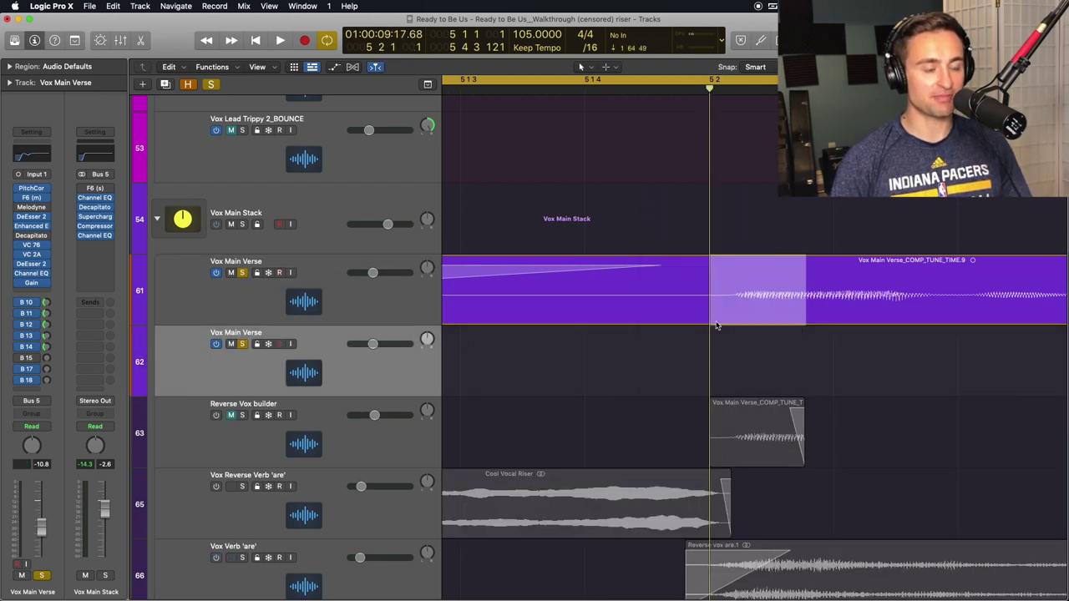
{"action": "left_click", "coordinate": [713, 362]}
{"action": "key", "text": "super+v"}
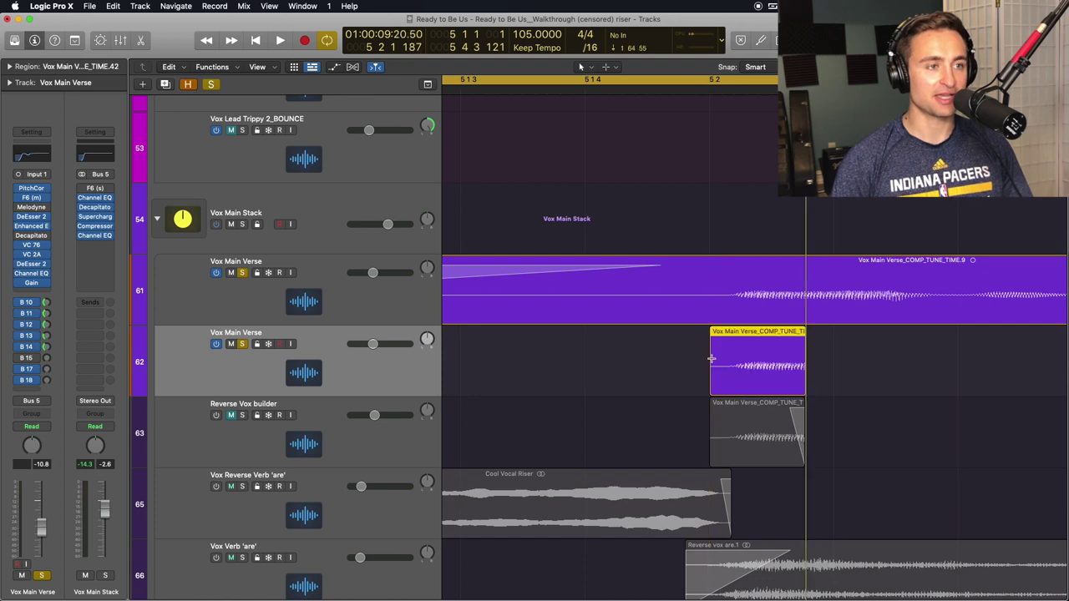
{"action": "key", "text": "super+Right"}
{"action": "key", "text": "super+Right"}
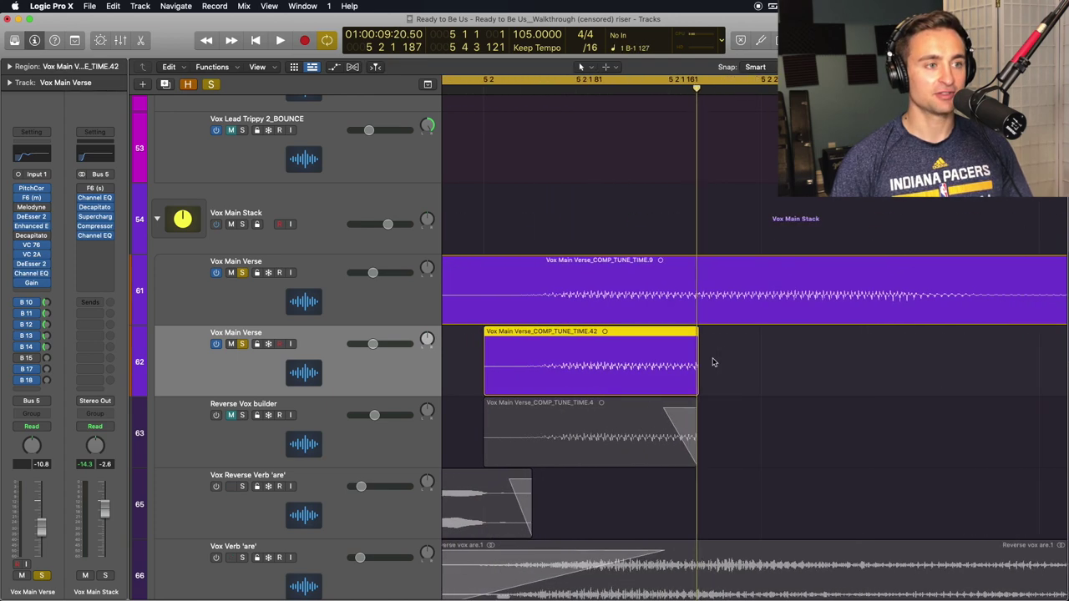
Use the Fade Tool to fade out the copied syllable's end and fade in its start
{"action": "key", "text": "t"}
{"action": "key", "text": "a"}
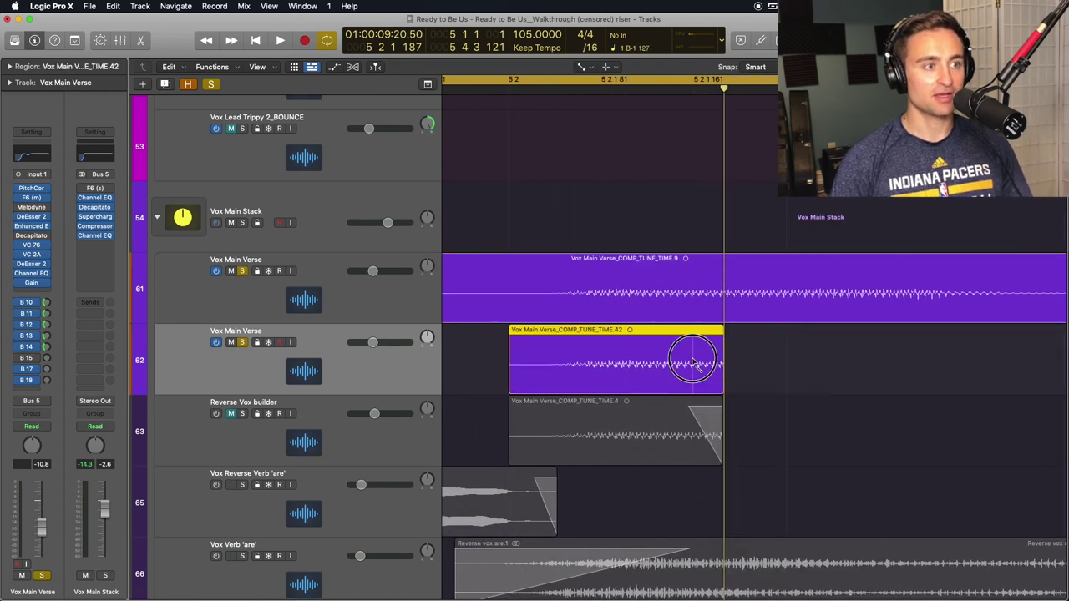
{"action": "left_click_drag", "start_coordinate": [692, 359], "coordinate": [740, 359]}
{"action": "left_click_drag", "start_coordinate": [551, 363], "coordinate": [529, 337]}
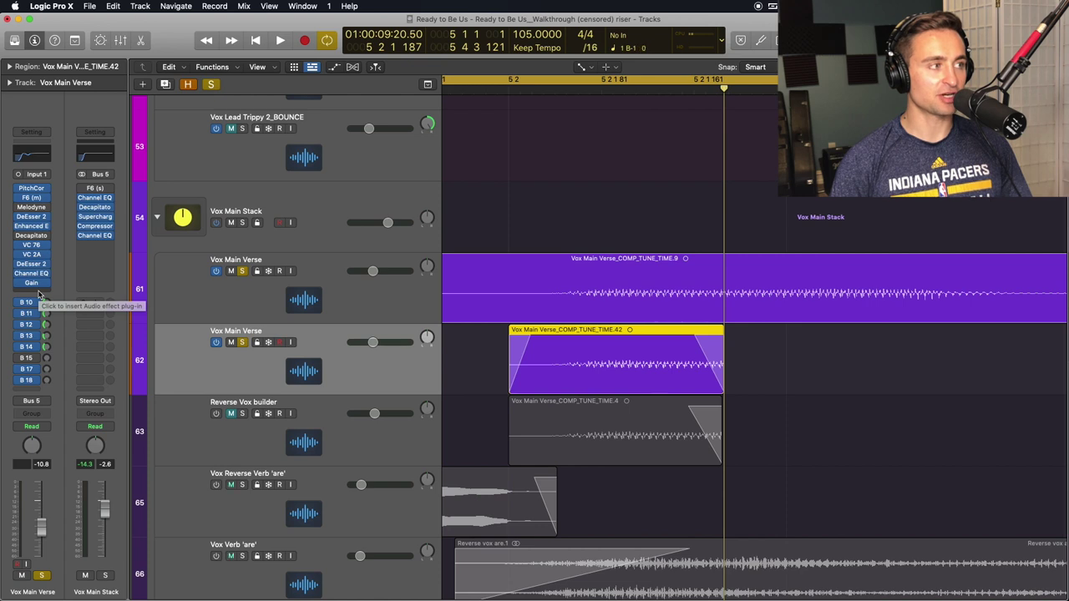
Insert ChromaVerb Mono->Stereo on track 62 with Dry 0%, Wet 100% and Decay about 2.60 s
{"action": "left_click", "coordinate": [38, 294]}
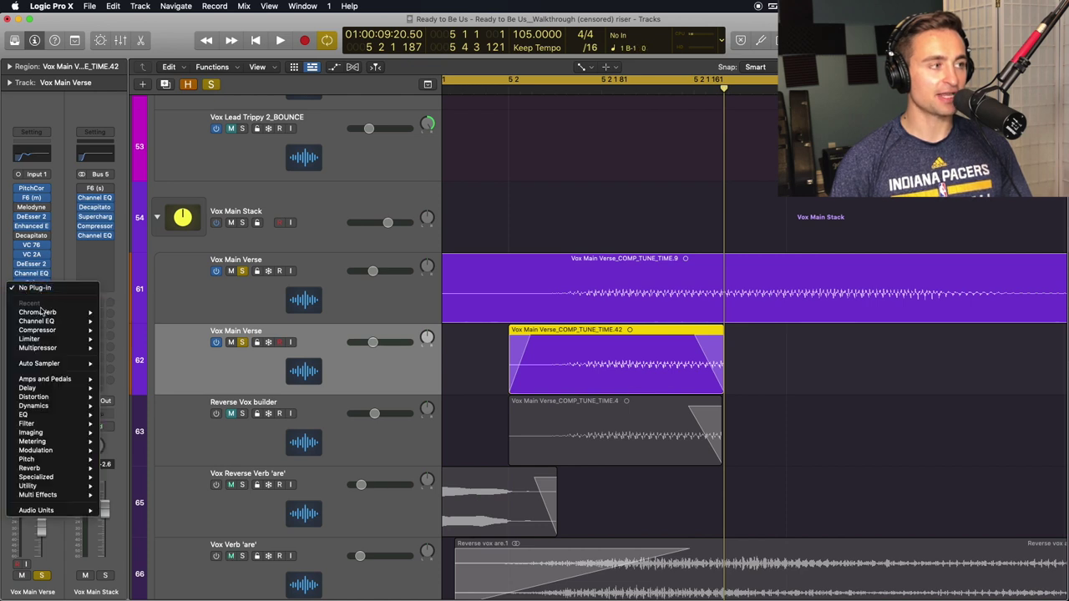
{"action": "mouse_move", "coordinate": [41, 314]}
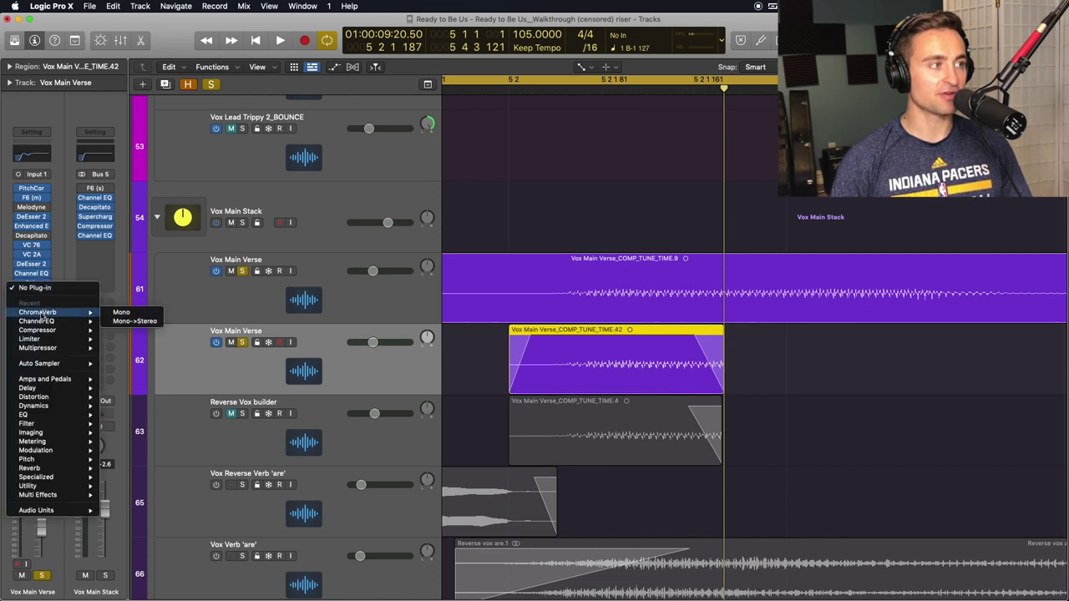
{"action": "left_click", "coordinate": [133, 321]}
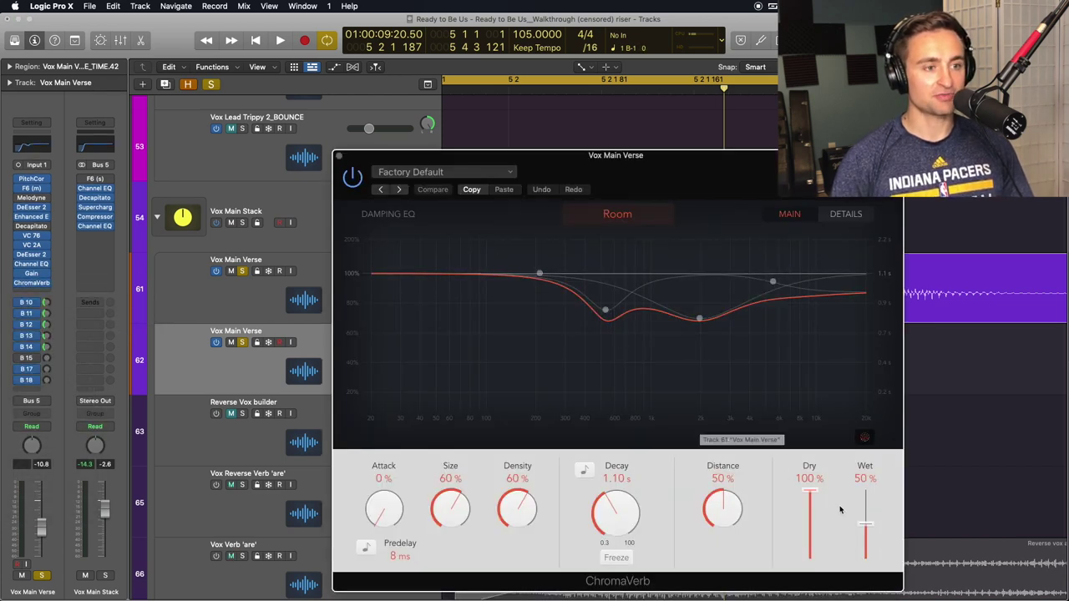
{"action": "left_click_drag", "start_coordinate": [808, 487], "coordinate": [808, 572]}
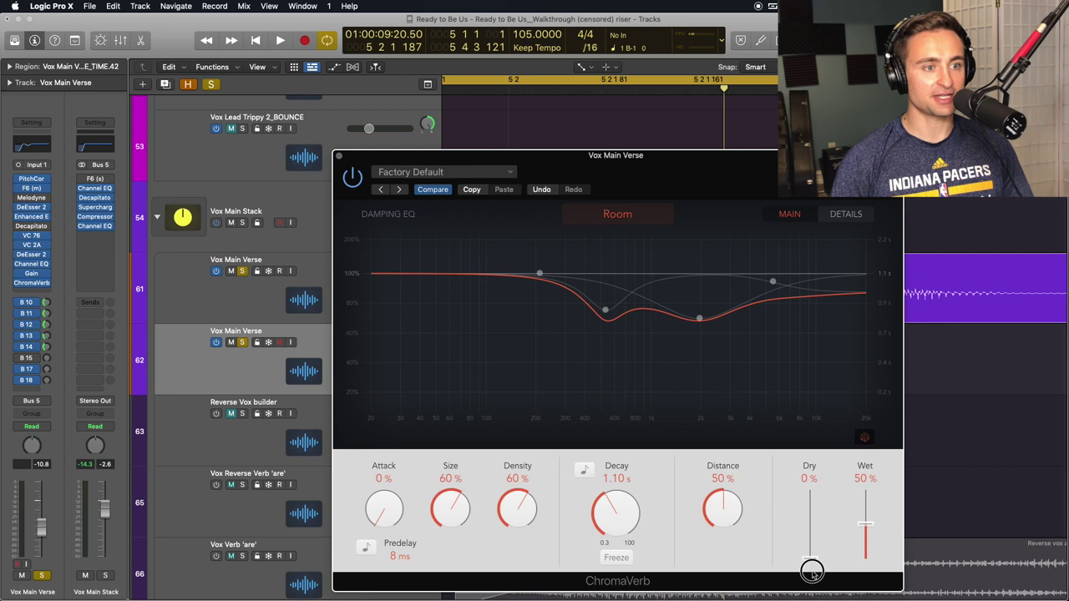
{"action": "left_click_drag", "start_coordinate": [862, 524], "coordinate": [864, 395]}
{"action": "left_click_drag", "start_coordinate": [741, 165], "coordinate": [741, 84]}
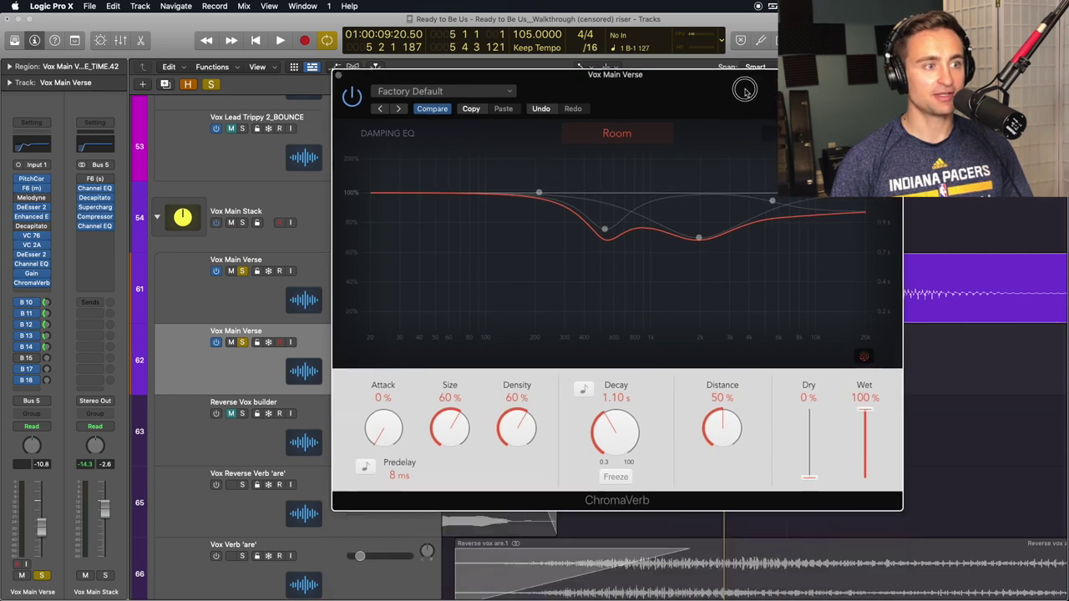
{"action": "left_click_drag", "start_coordinate": [613, 424], "coordinate": [612, 389]}
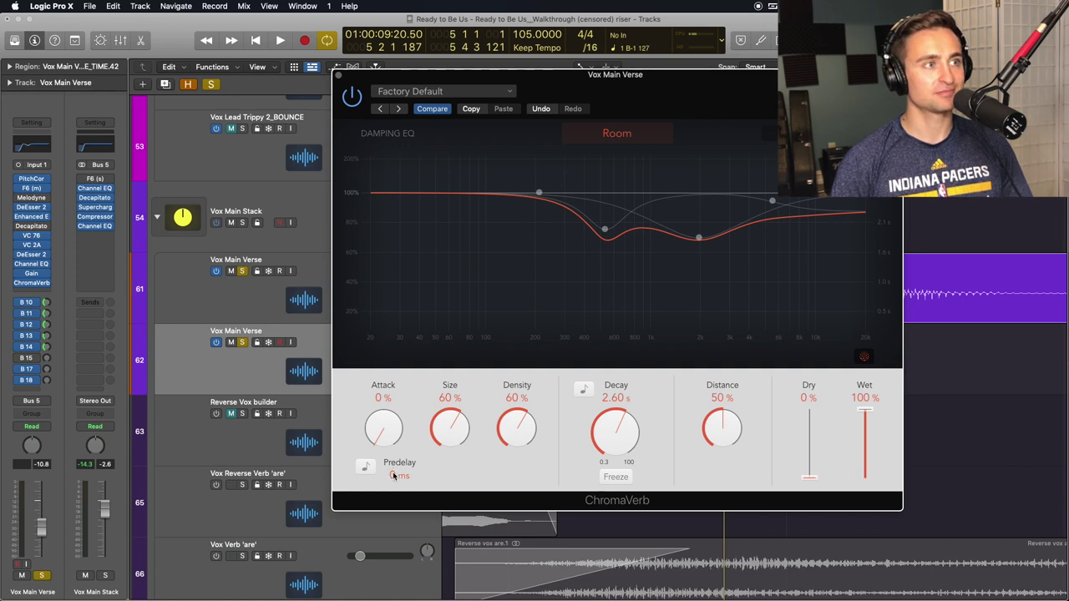
Close ChromaVerb, unsolo the original Vox Main Verse track and audition the section from 5 2
{"action": "left_click", "coordinate": [339, 76]}
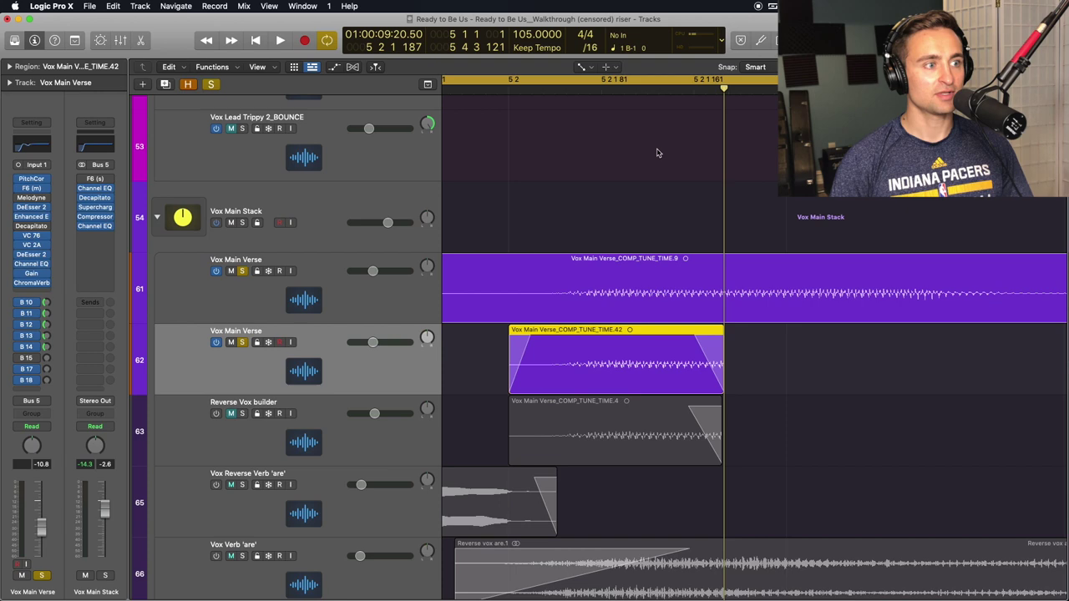
{"action": "left_click", "coordinate": [523, 91]}
{"action": "key", "text": "cmd+Left"}
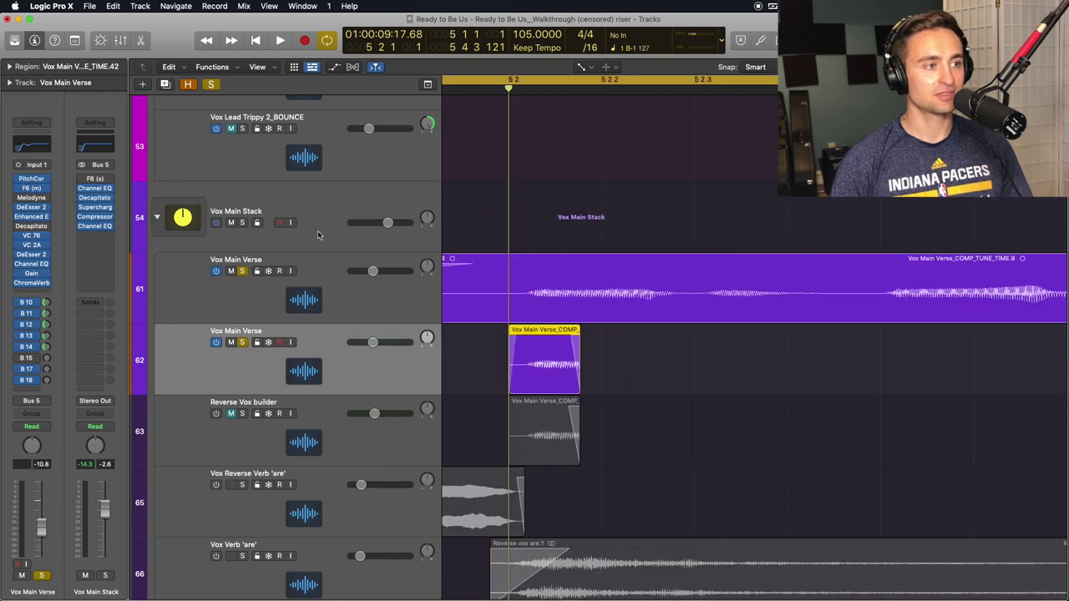
{"action": "left_click", "coordinate": [241, 272]}
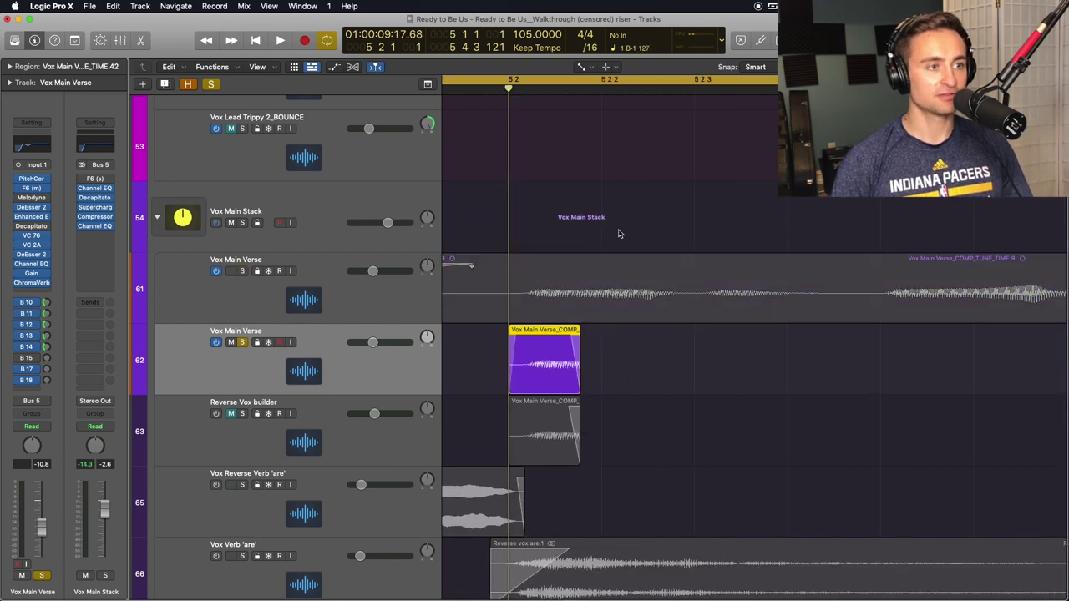
{"action": "key", "text": "space"}
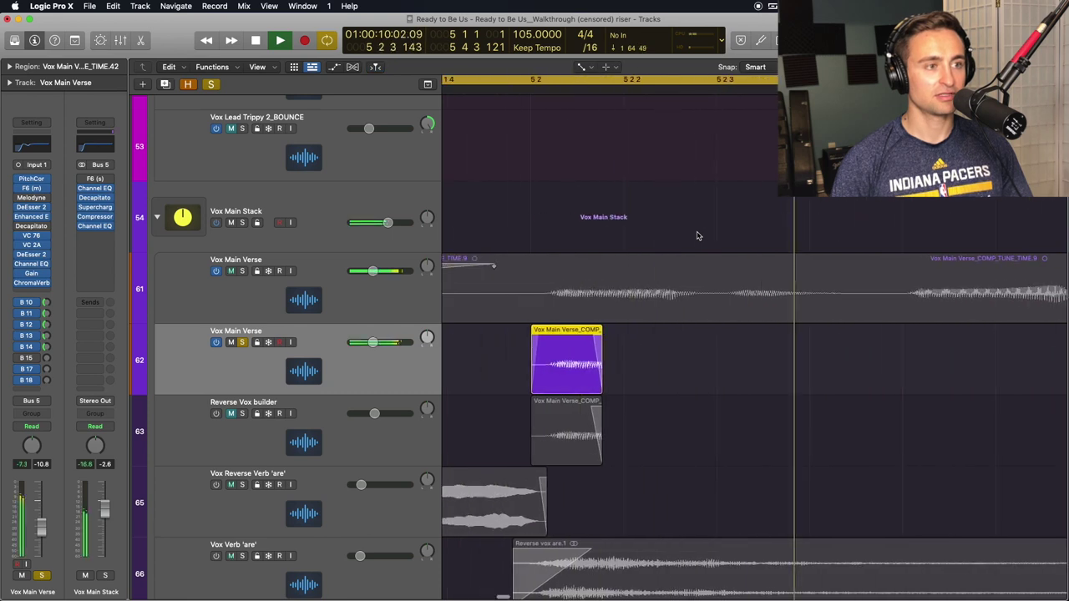
{"action": "key", "text": "cmd+Left"}
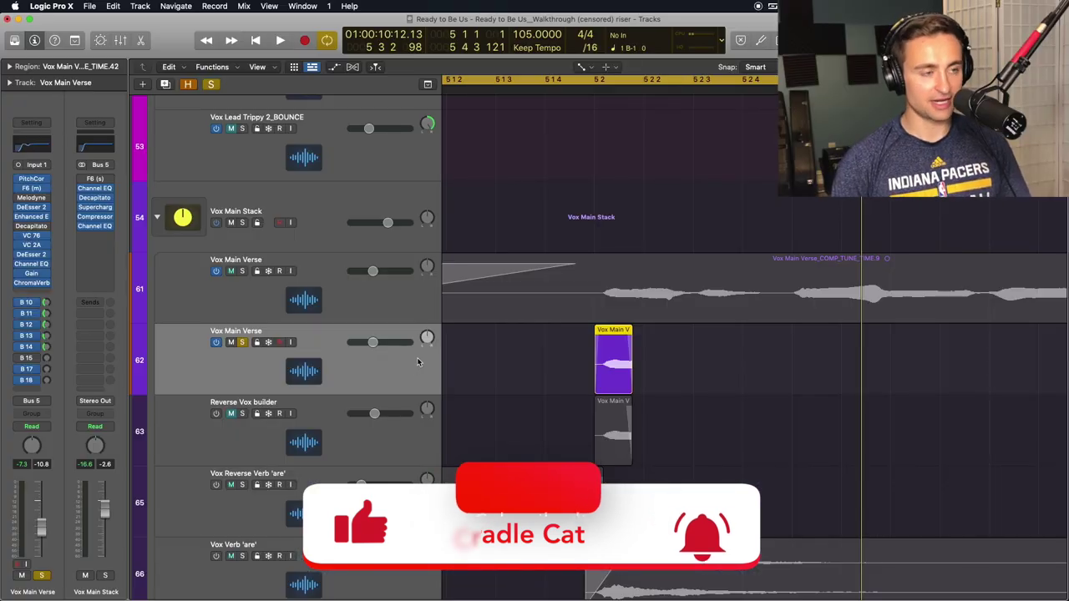
Bounce the syllable in place to a new track 'Vox chop reverb', including the audio tail
{"action": "key", "text": "ctrl+b"}
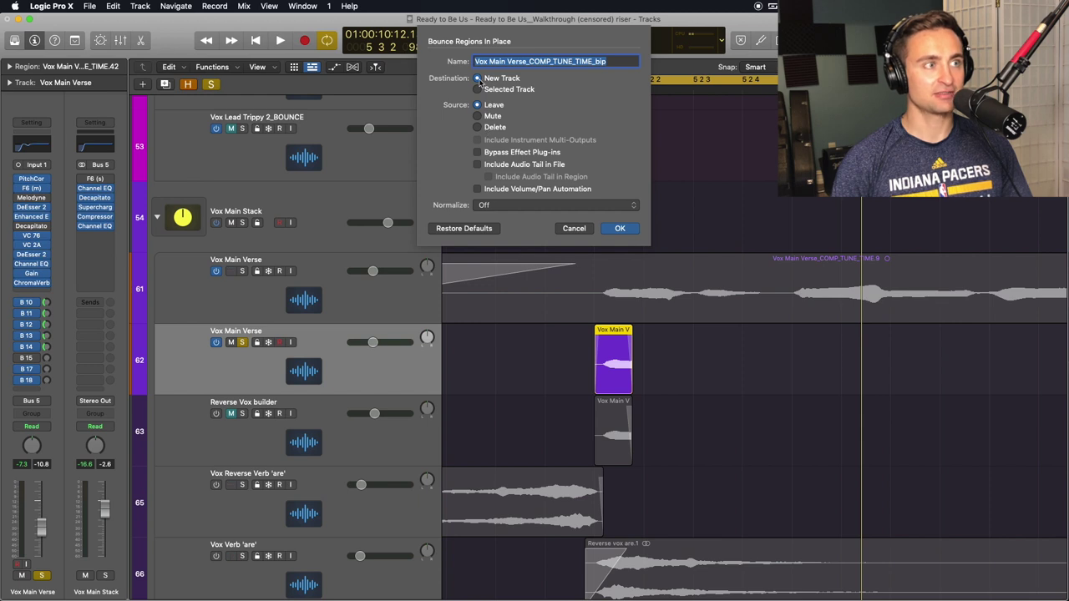
{"action": "type", "text": "Vox ch"}
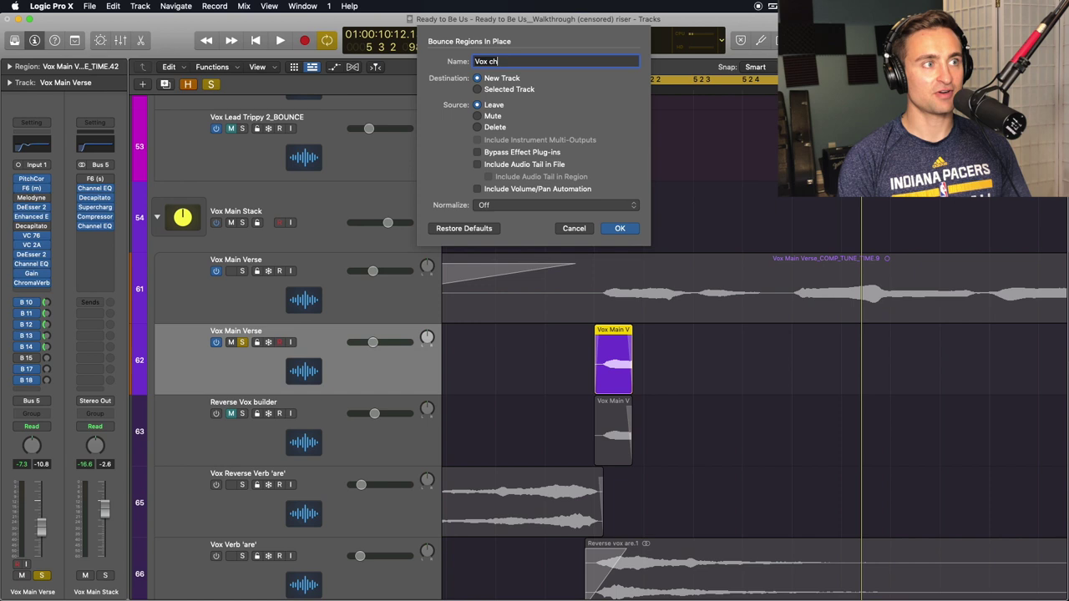
{"action": "type", "text": "op reverb"}
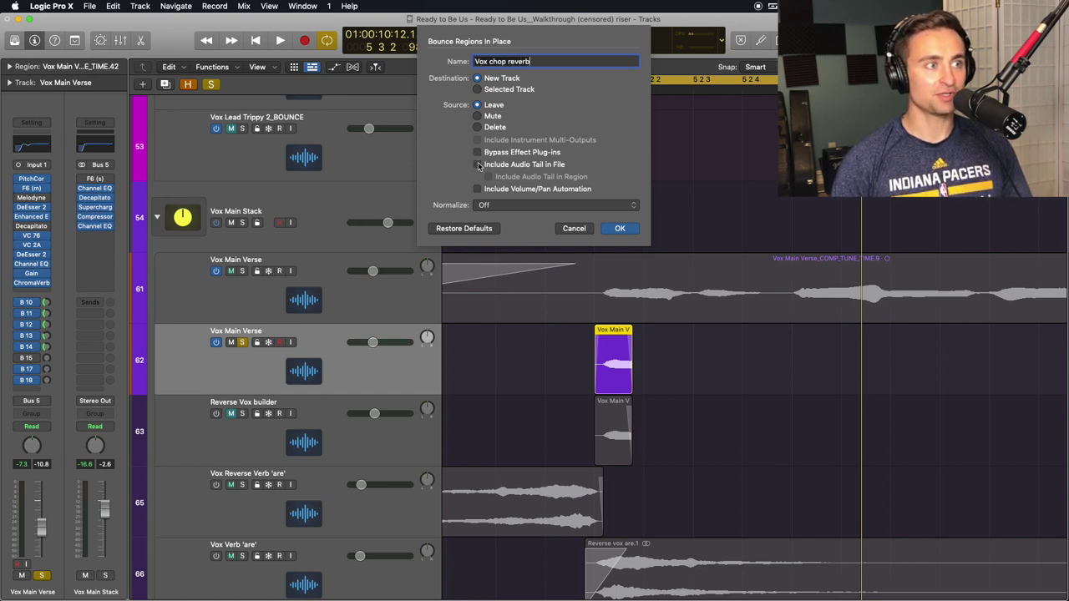
{"action": "left_click", "coordinate": [479, 165]}
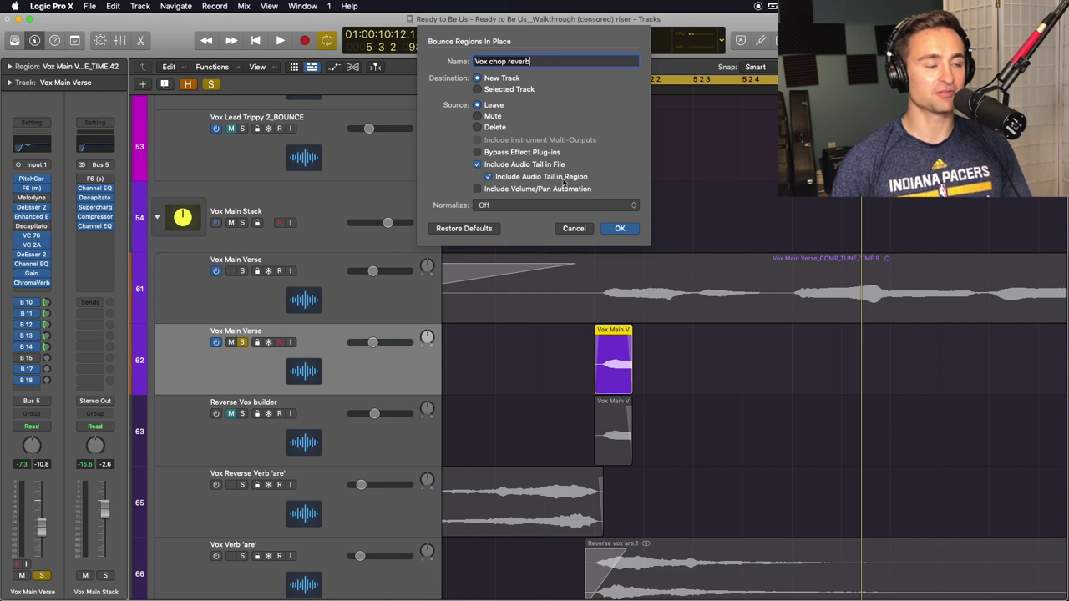
{"action": "left_click", "coordinate": [619, 228]}
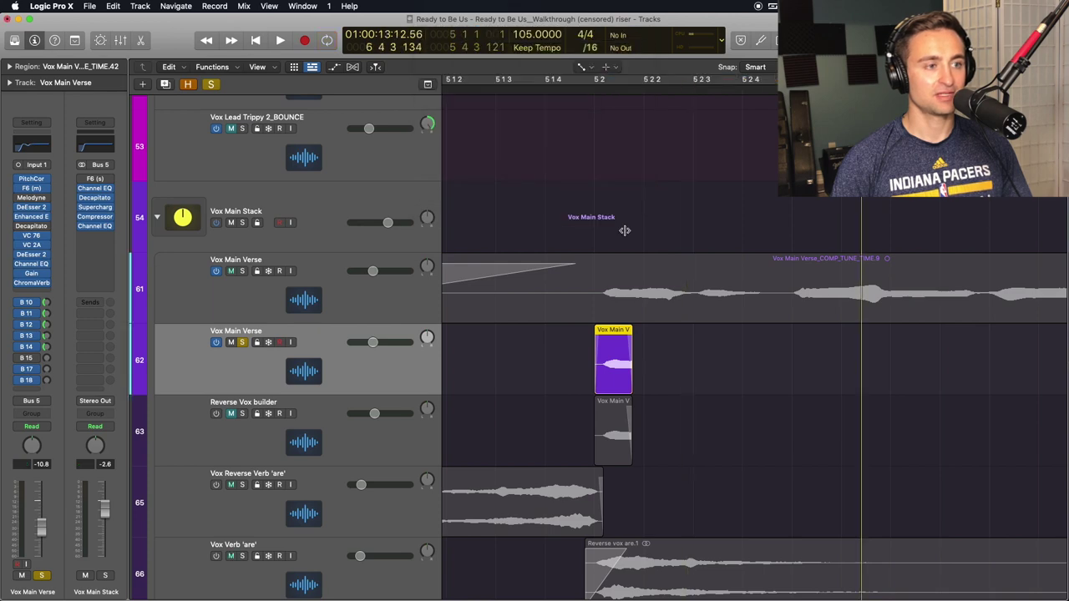
Deactivate the duplicate track 62 and rename it 'Vox riser builder'
{"action": "scroll", "coordinate": [624, 230], "scroll_direction": "down", "scroll_amount": 2}
{"action": "scroll", "coordinate": [625, 230], "scroll_direction": "down", "scroll_amount": 2}
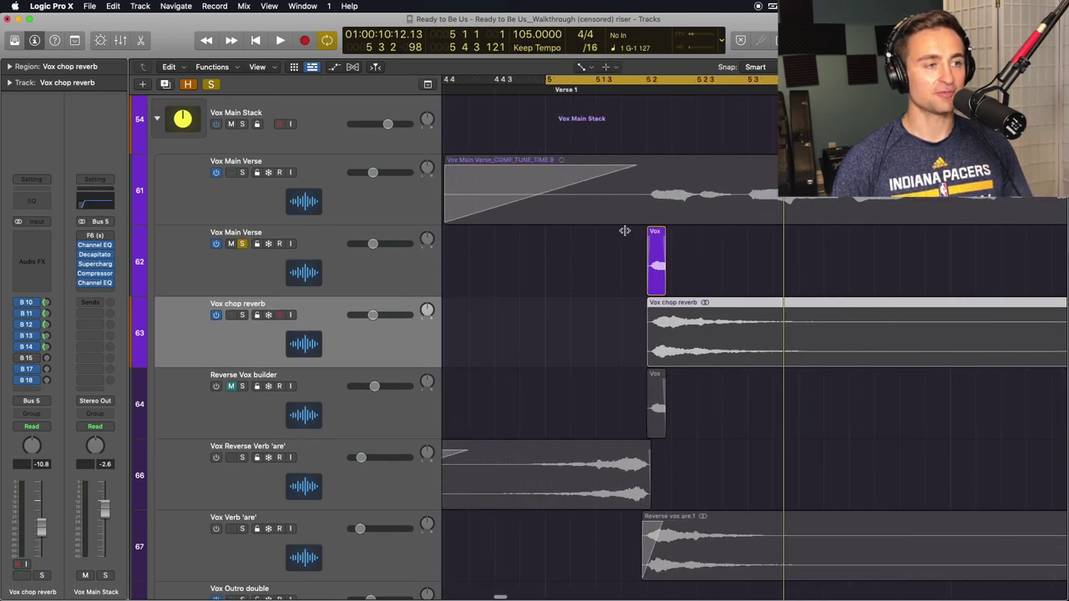
{"action": "left_click", "coordinate": [257, 266]}
{"action": "left_click", "coordinate": [214, 243]}
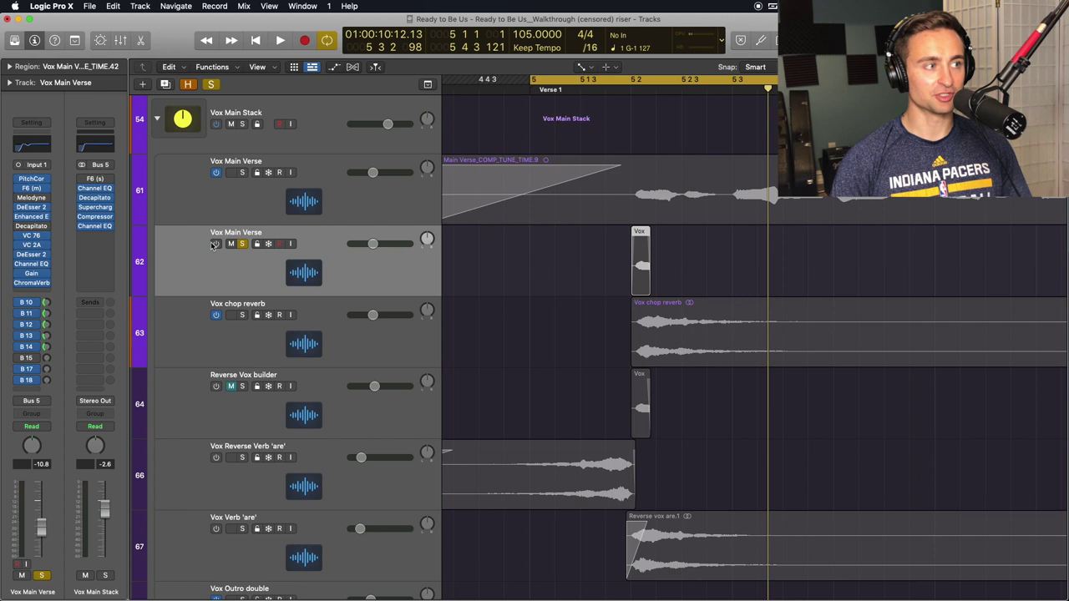
{"action": "double_click", "coordinate": [235, 232]}
{"action": "type", "text": "Vox riser builder"}
{"action": "key", "text": "Return"}
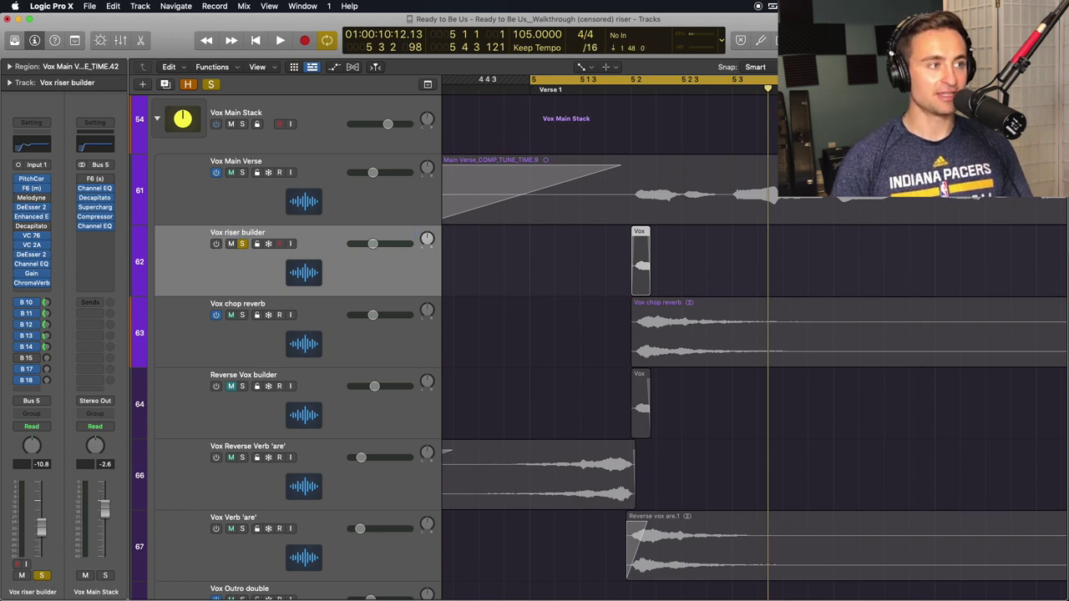
Select the Vox chop reverb track and make the track rows taller
{"action": "left_click", "coordinate": [258, 312]}
{"action": "scroll", "coordinate": [503, 277], "scroll_direction": "right", "scroll_amount": 2}
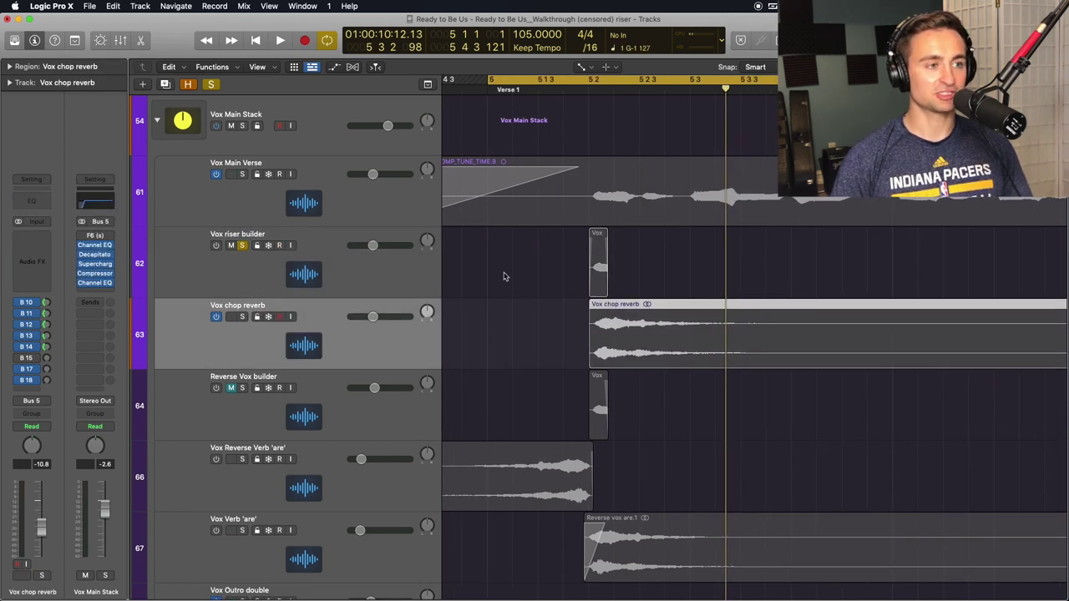
{"action": "scroll", "coordinate": [569, 276], "scroll_direction": "down", "scroll_amount": 1}
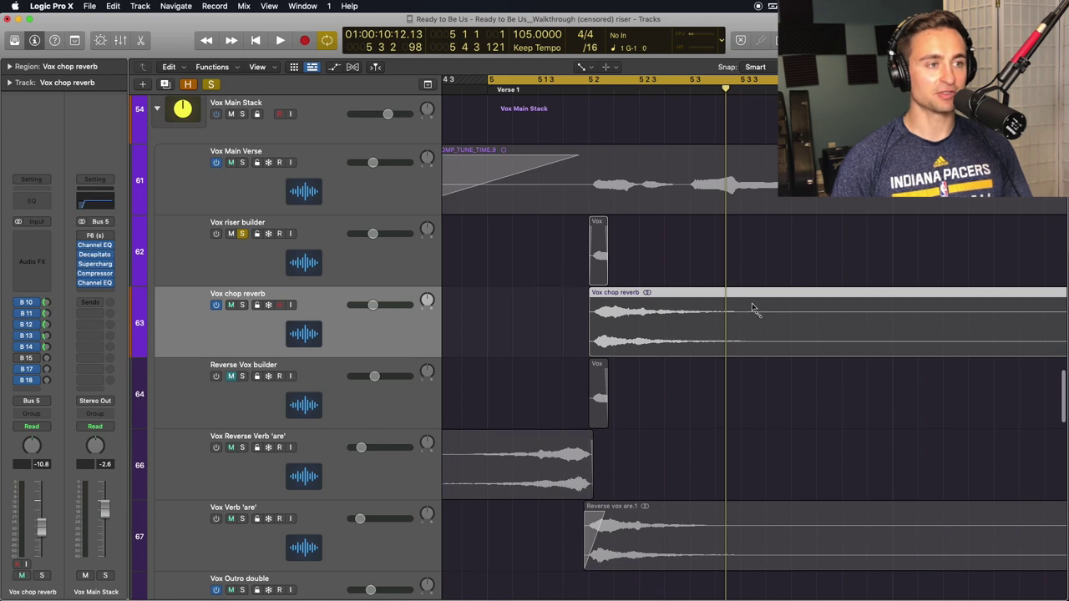
{"action": "scroll", "coordinate": [754, 309], "scroll_direction": "right", "scroll_amount": 1}
{"action": "key", "text": "super+Down"}
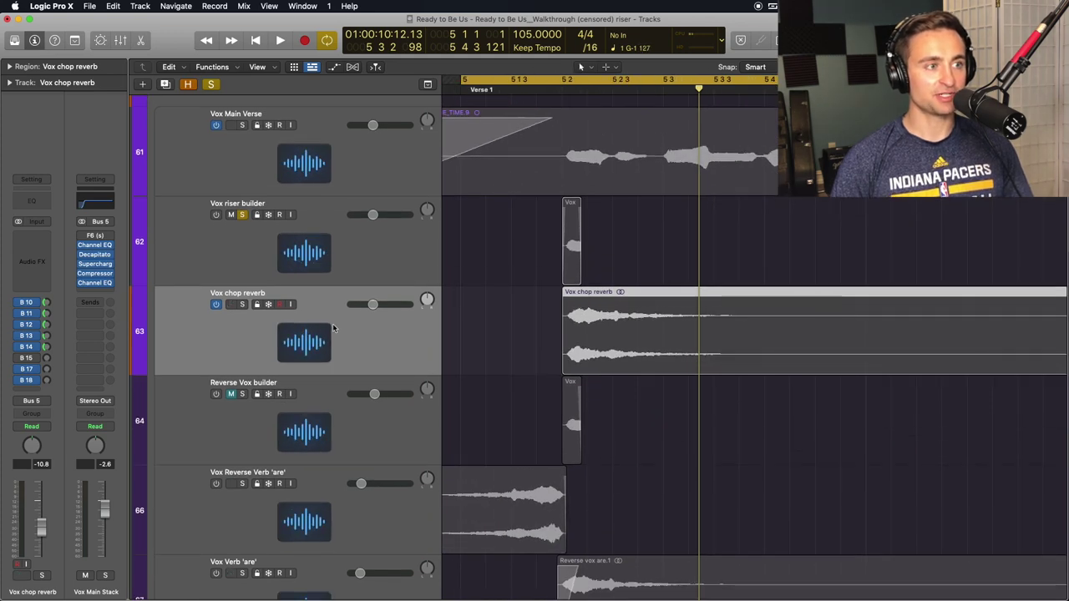
{"action": "key", "text": "super+Down"}
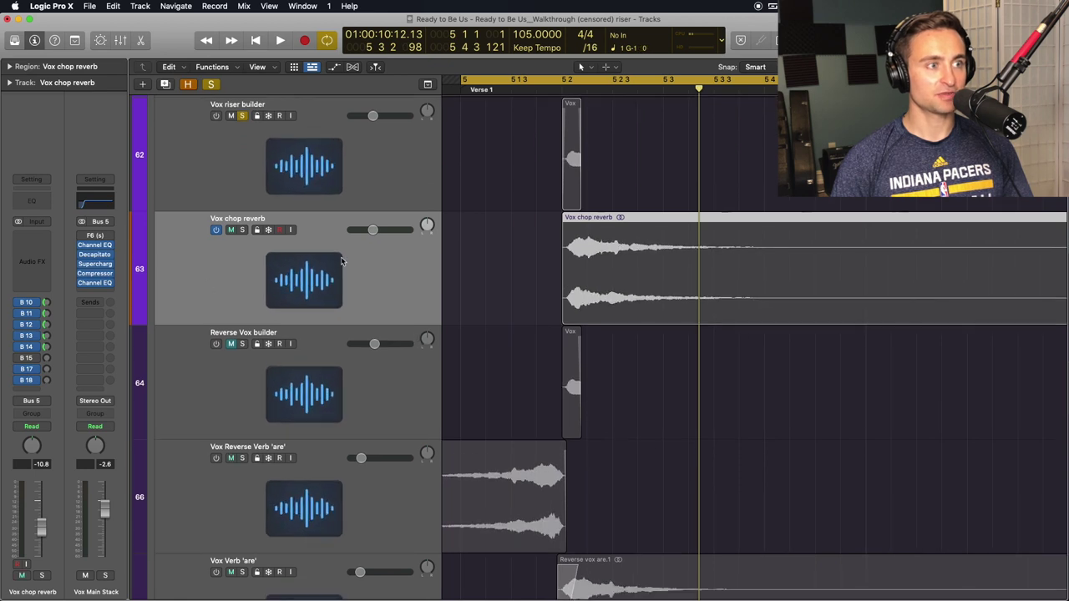
Duplicate the Vox chop reverb track and name the copy 'Reverse Reverb'
{"action": "key", "text": "super+d"}
{"action": "scroll", "coordinate": [539, 289], "scroll_direction": "left", "scroll_amount": 1}
{"action": "scroll", "coordinate": [540, 289], "scroll_direction": "up", "scroll_amount": 2}
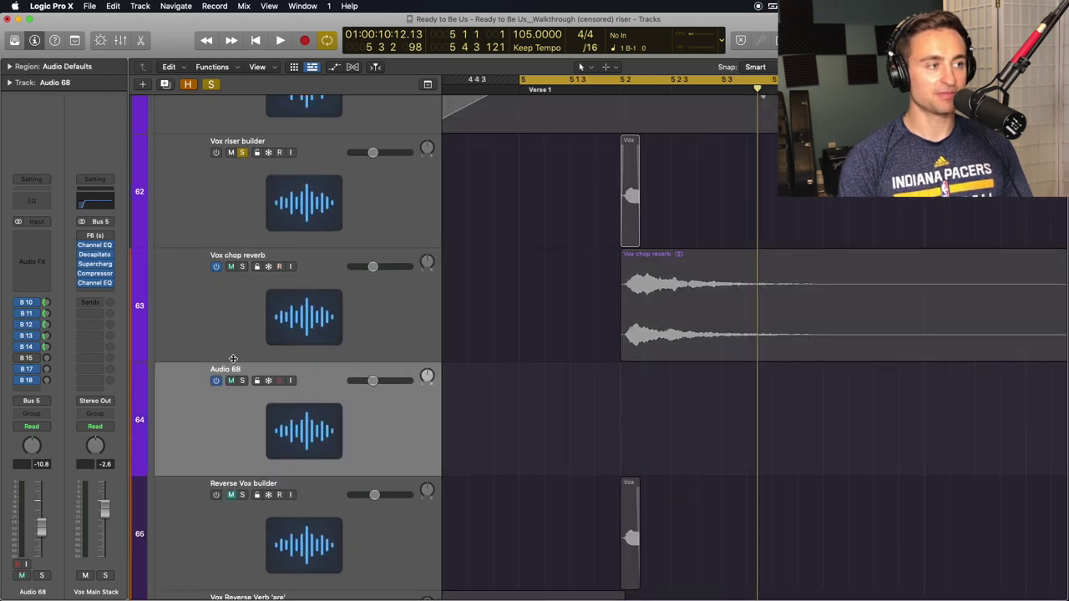
{"action": "double_click", "coordinate": [230, 367]}
{"action": "type", "text": "Rever"}
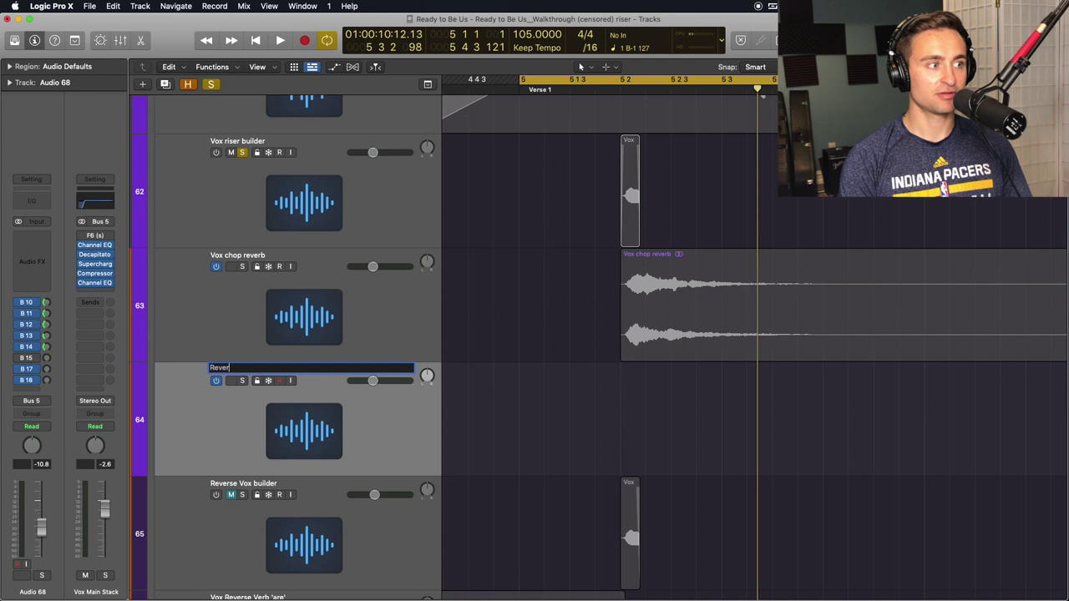
{"action": "type", "text": "se Reverb"}
{"action": "key", "text": "Return"}
Paste a copy of the Vox chop reverb region onto Reverse Reverb at 5 2 1 1
{"action": "left_click", "coordinate": [695, 286]}
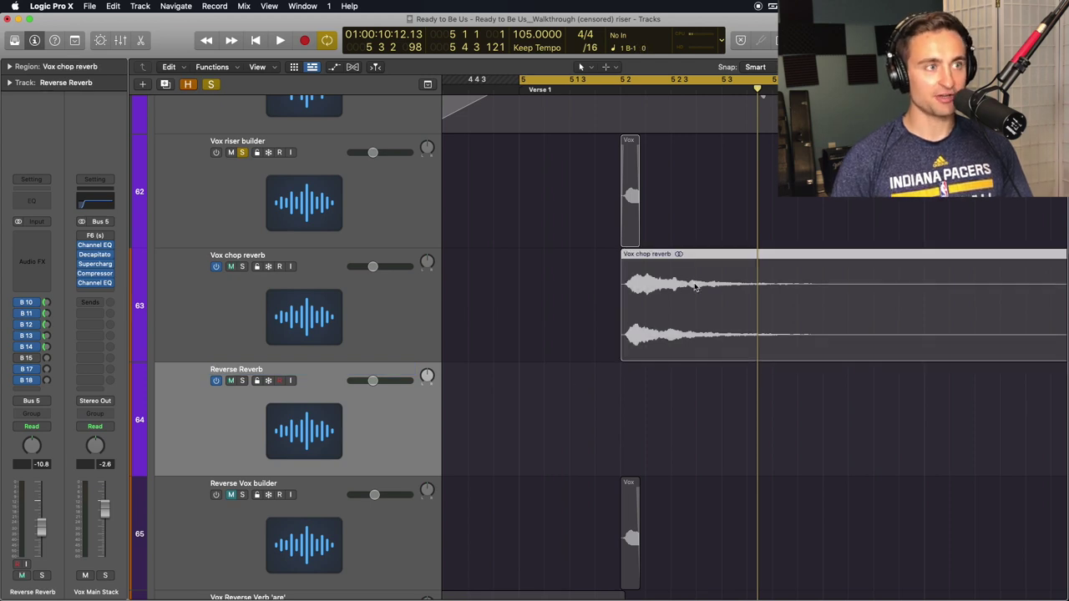
{"action": "left_click", "coordinate": [619, 90]}
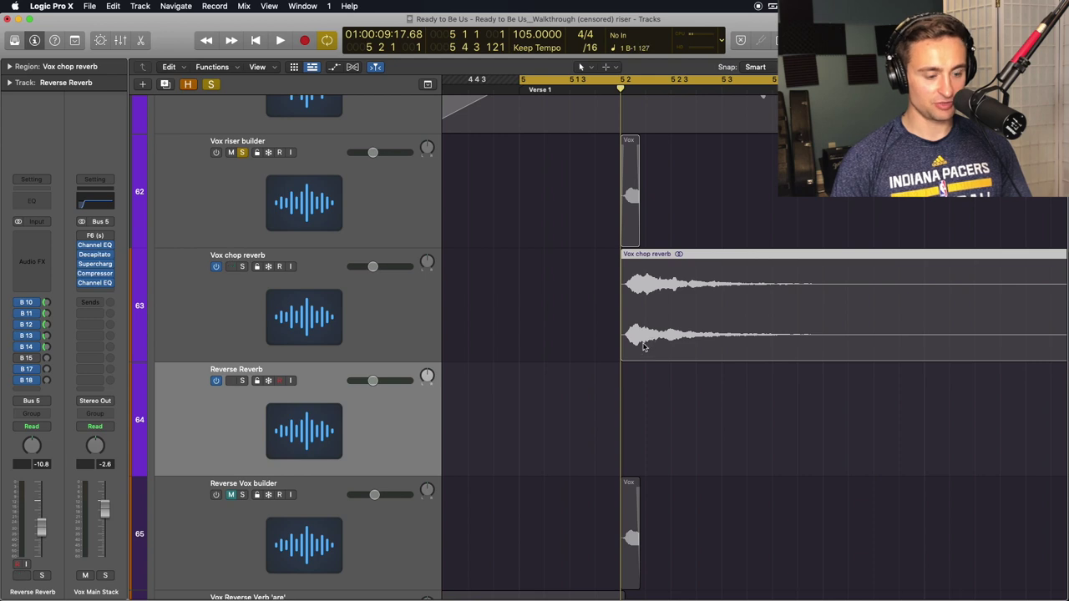
{"action": "left_click", "coordinate": [365, 453]}
{"action": "key", "text": "cmd+v"}
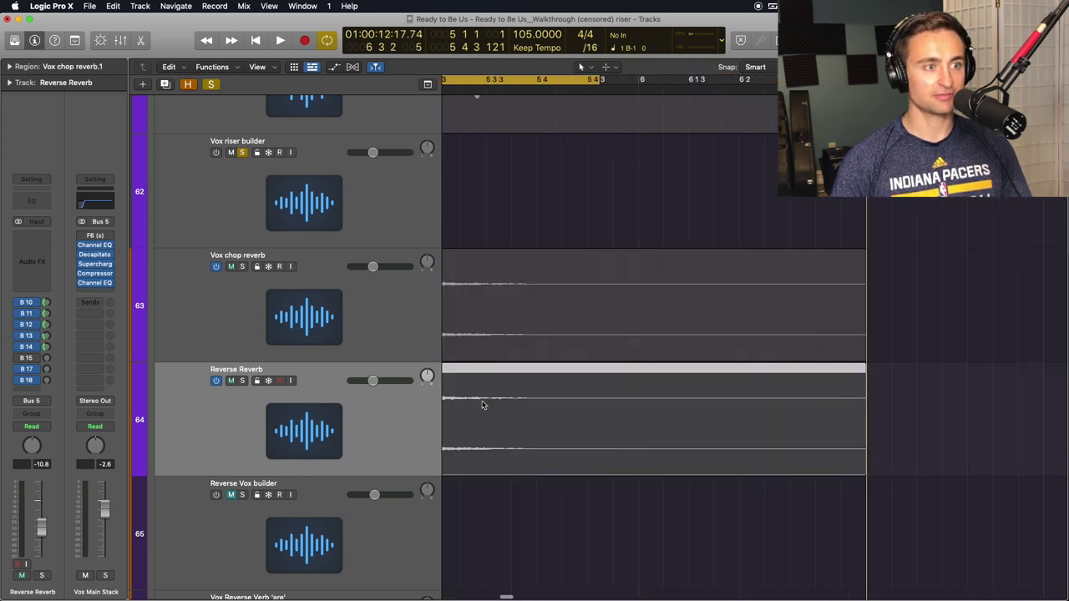
{"action": "key", "text": "cmd+Left"}
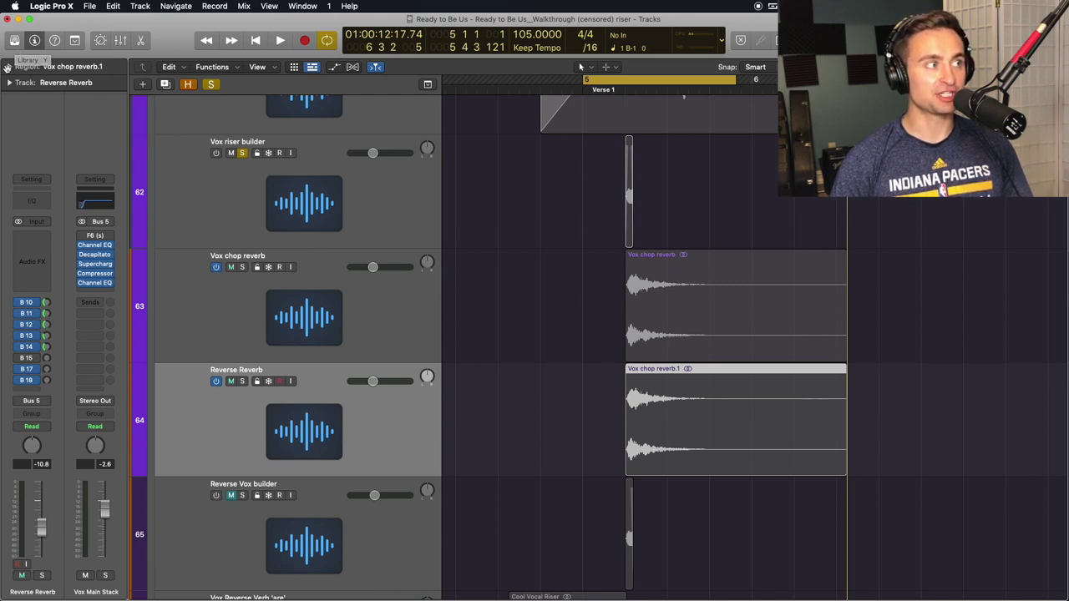
Reverse the copied region, move it to end where the original starts, and mute Vox chop reverb
{"action": "left_click", "coordinate": [10, 66]}
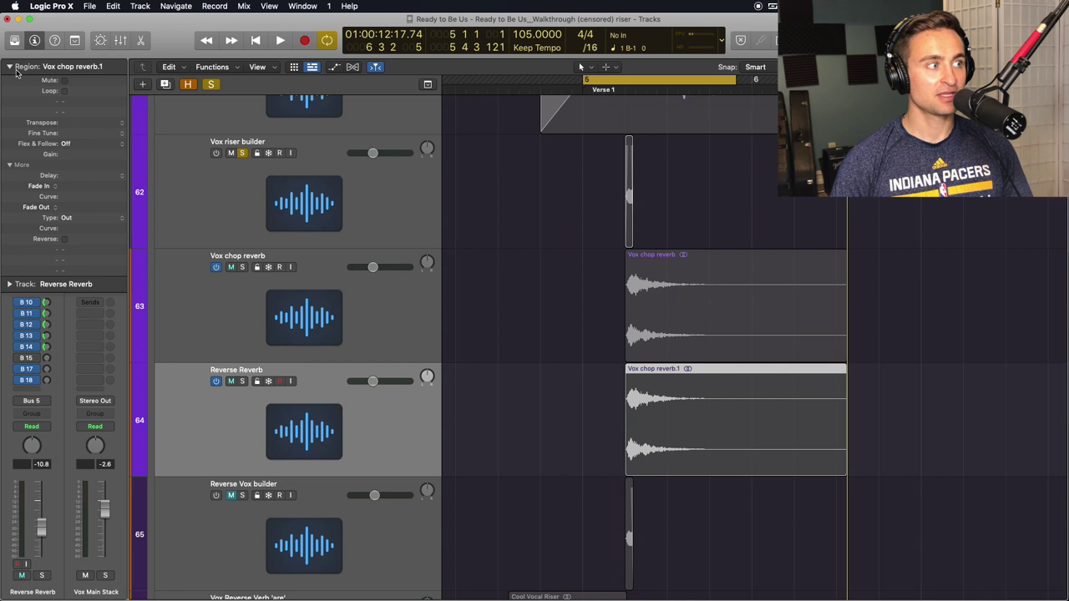
{"action": "left_click", "coordinate": [63, 239]}
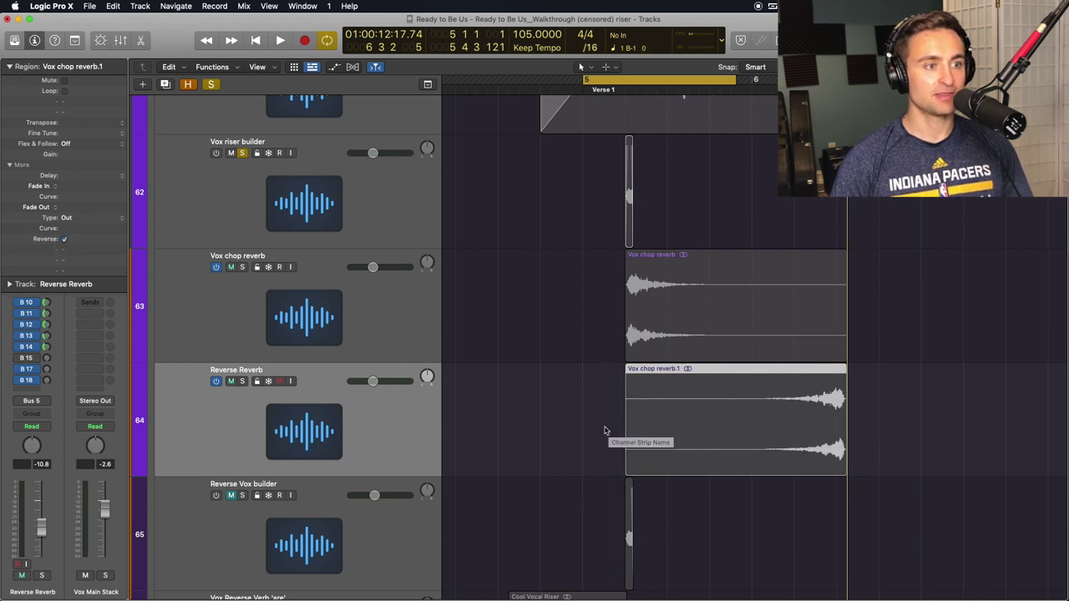
{"action": "left_click", "coordinate": [606, 437]}
{"action": "left_click_drag", "start_coordinate": [626, 425], "coordinate": [577, 430]}
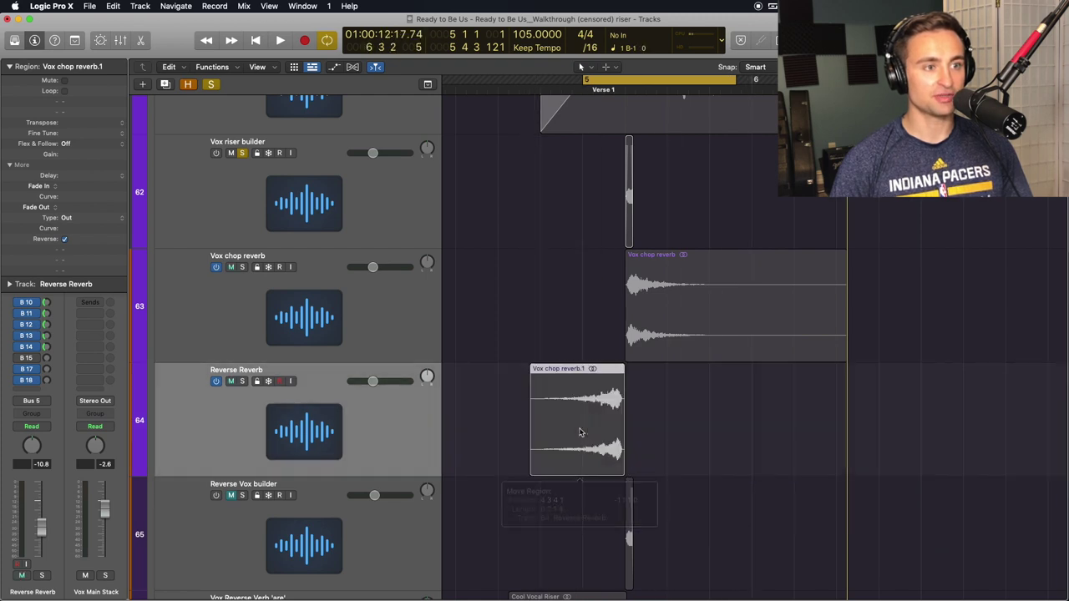
{"action": "key", "text": "super+Right"}
{"action": "key", "text": "super+Right"}
{"action": "key", "text": "super+Right"}
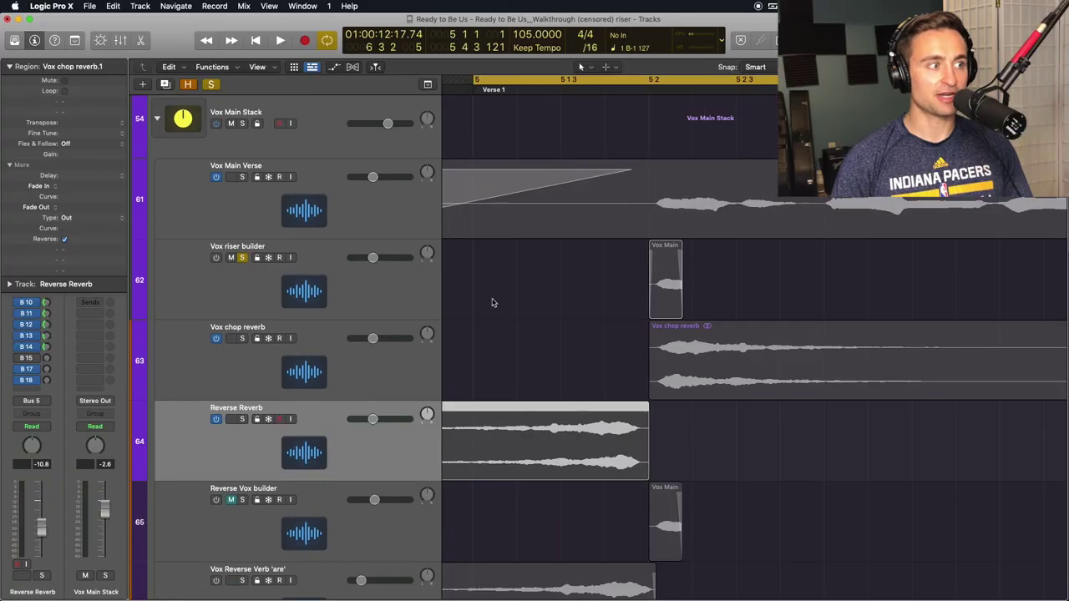
{"action": "left_click", "coordinate": [231, 338]}
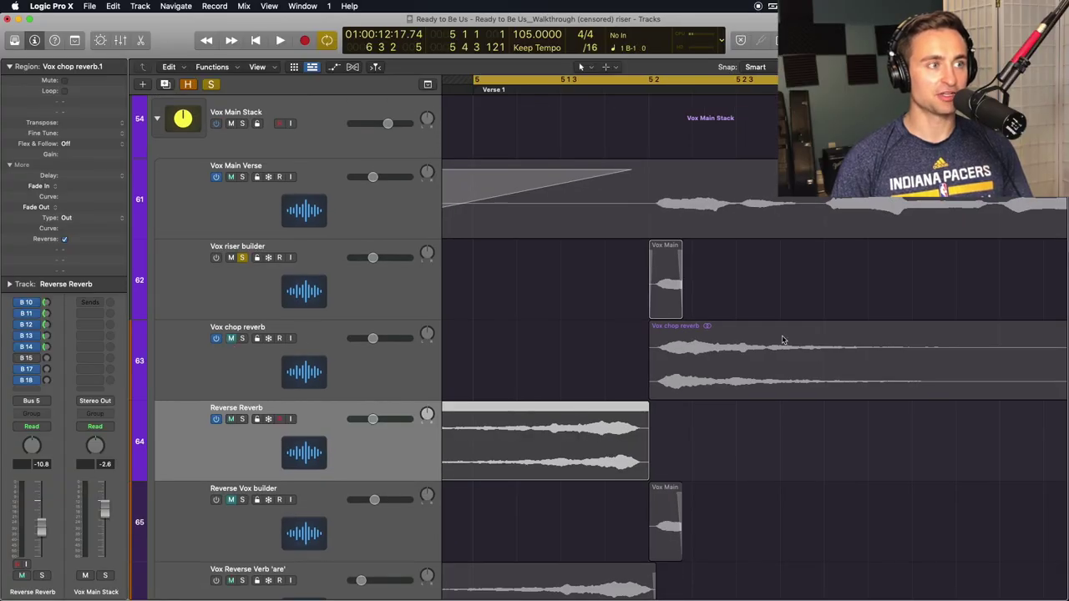
Solo Vox Main Verse and Reverse Reverb and play the riser into Verse 1
{"action": "scroll", "coordinate": [685, 344], "scroll_direction": "down", "scroll_amount": 3}
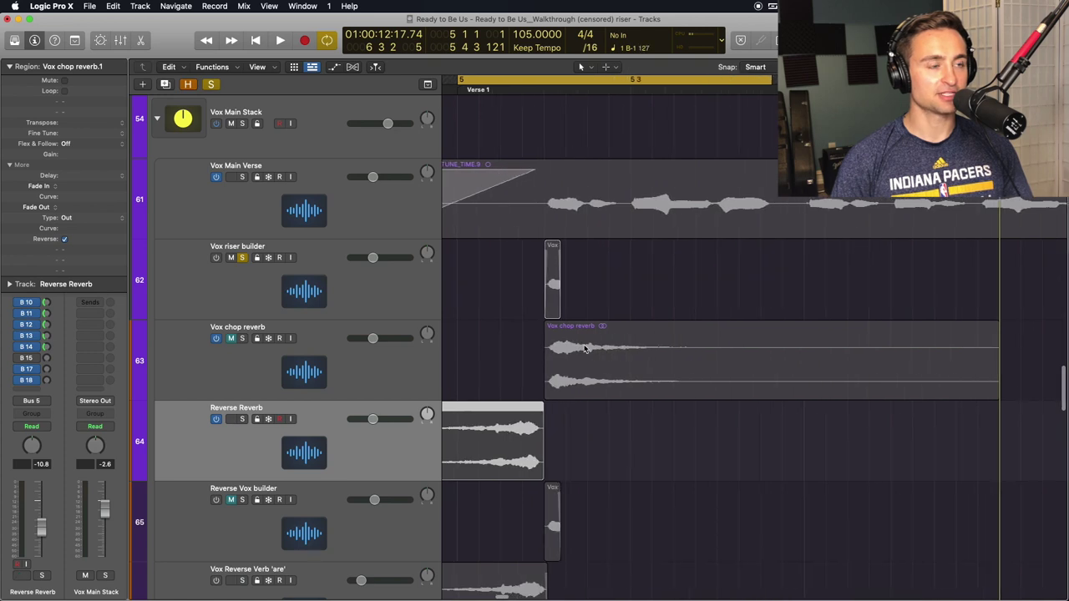
{"action": "scroll", "coordinate": [267, 213], "scroll_direction": "left", "scroll_amount": 2}
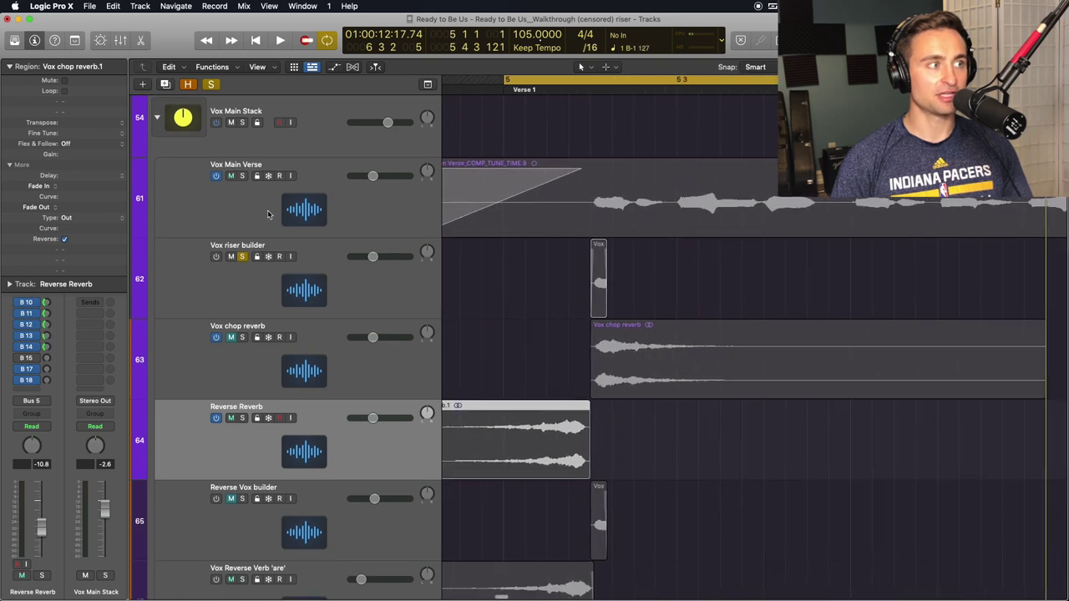
{"action": "left_click", "coordinate": [242, 175]}
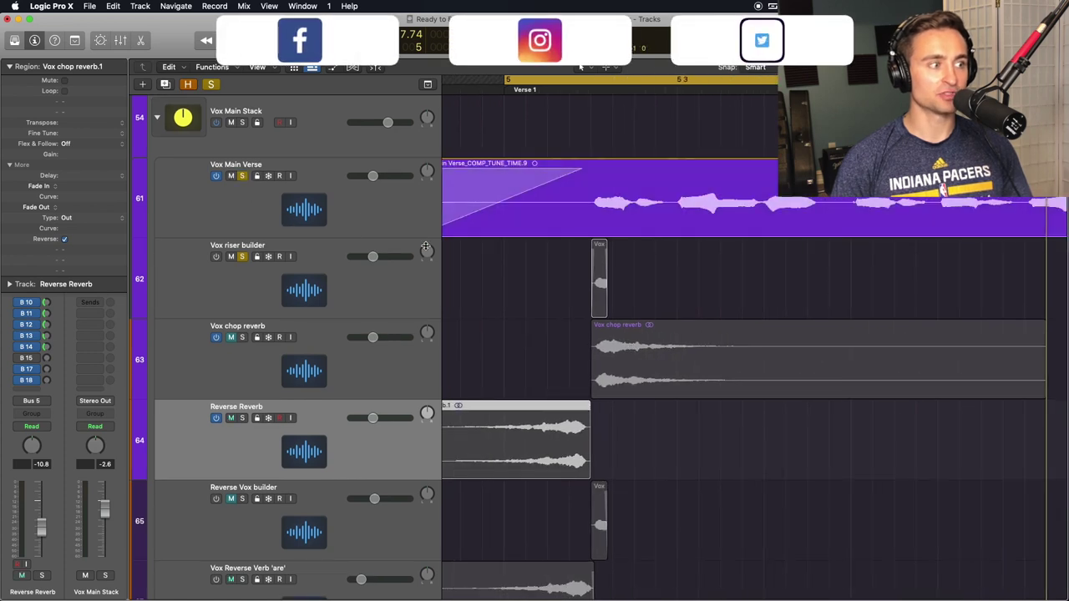
{"action": "left_click", "coordinate": [242, 418]}
{"action": "key", "text": "space"}
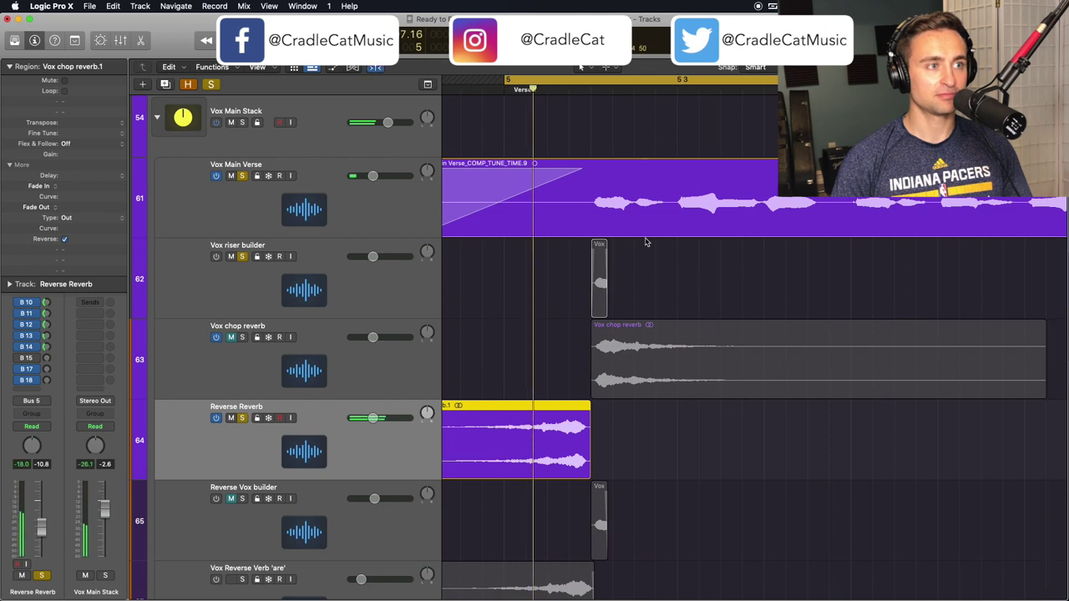
Extend the reversed region's end to meet the Vox chop reverb start and audition it
{"action": "key", "text": "z"}
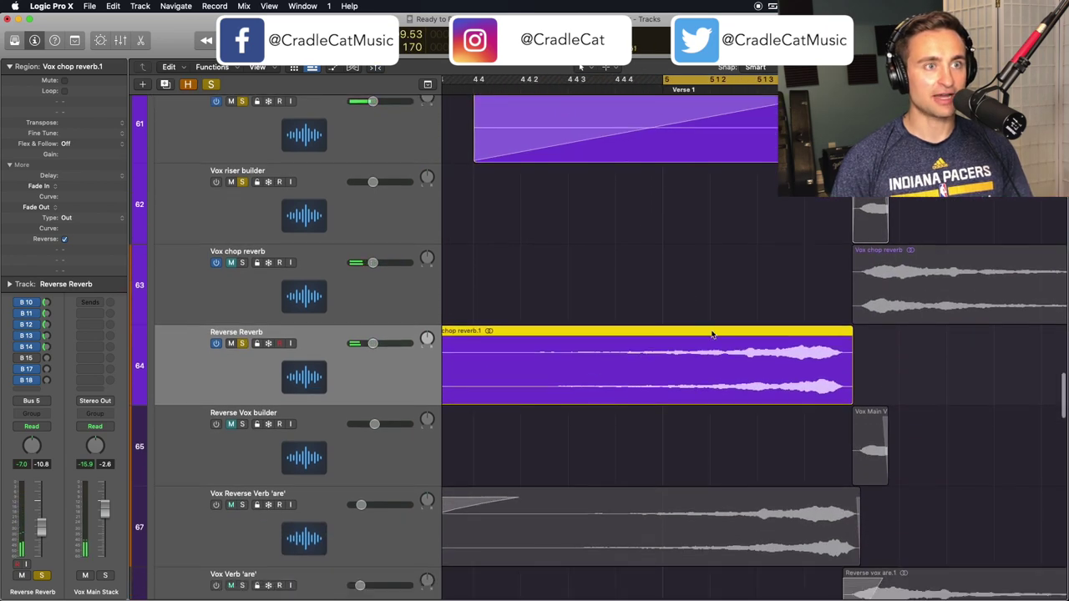
{"action": "left_click", "coordinate": [908, 374]}
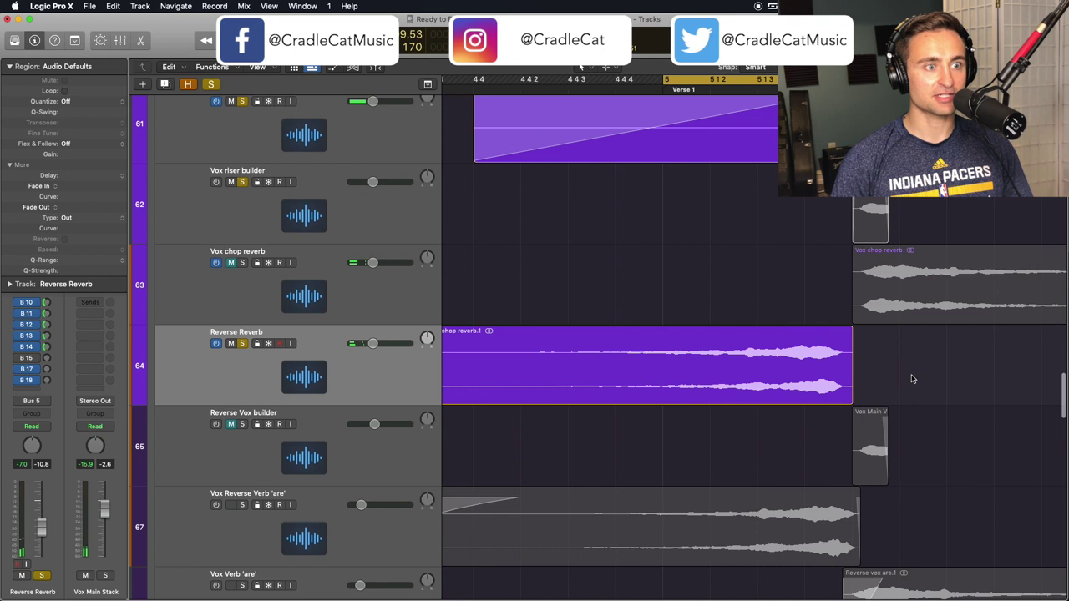
{"action": "left_click_drag", "start_coordinate": [811, 377], "coordinate": [865, 380]}
{"action": "key", "text": "t"}
{"action": "key", "text": "a"}
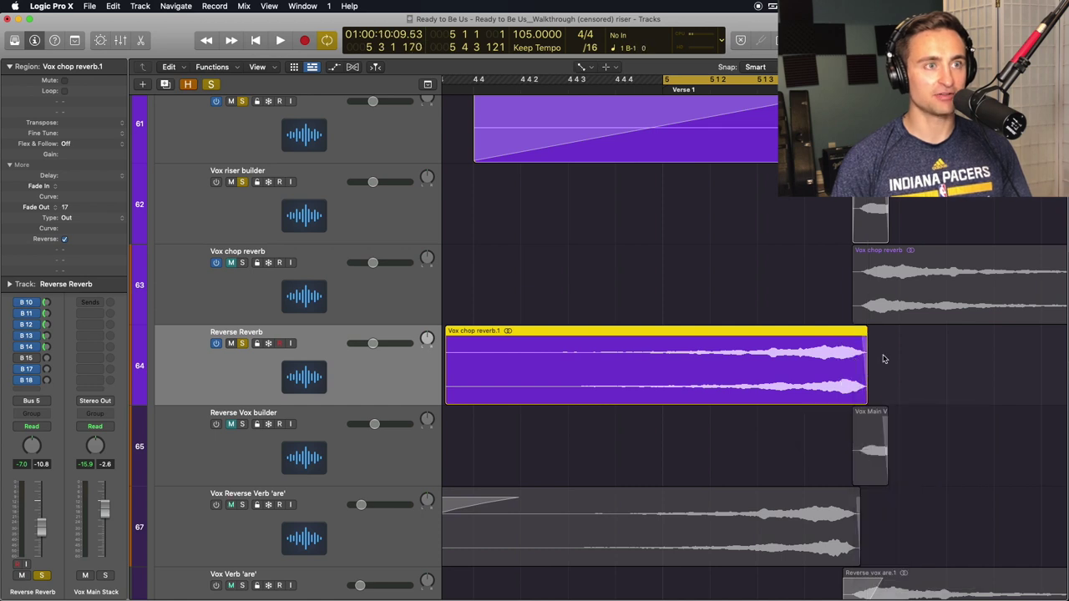
{"action": "key", "text": "space"}
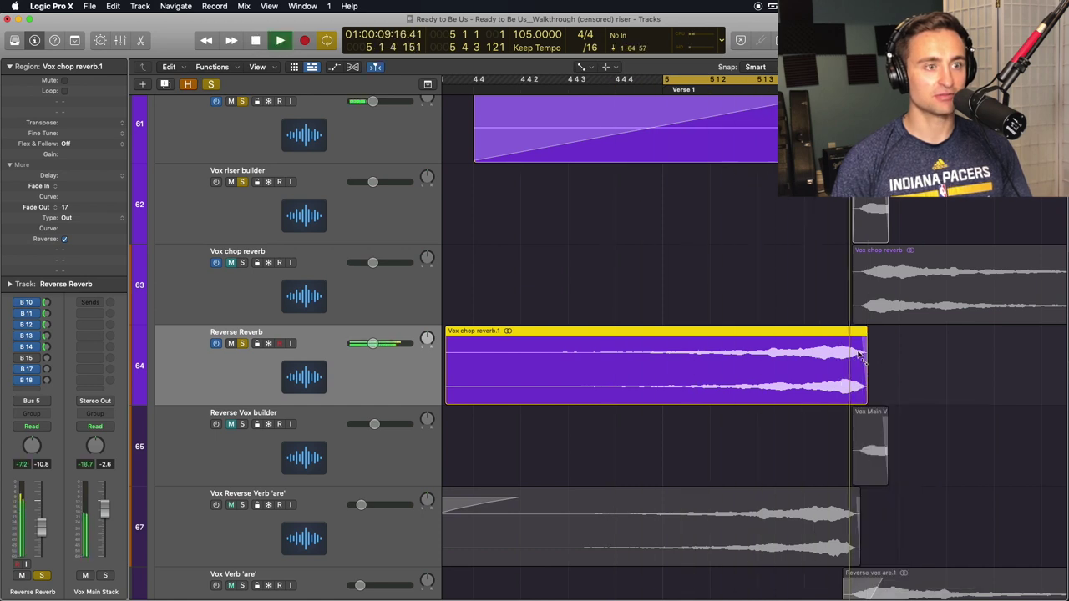
Draw a fade-out on the reversed region's end and play back the smoother riser
{"action": "scroll", "coordinate": [895, 357], "scroll_direction": "right", "scroll_amount": 3}
{"action": "key", "text": "t"}
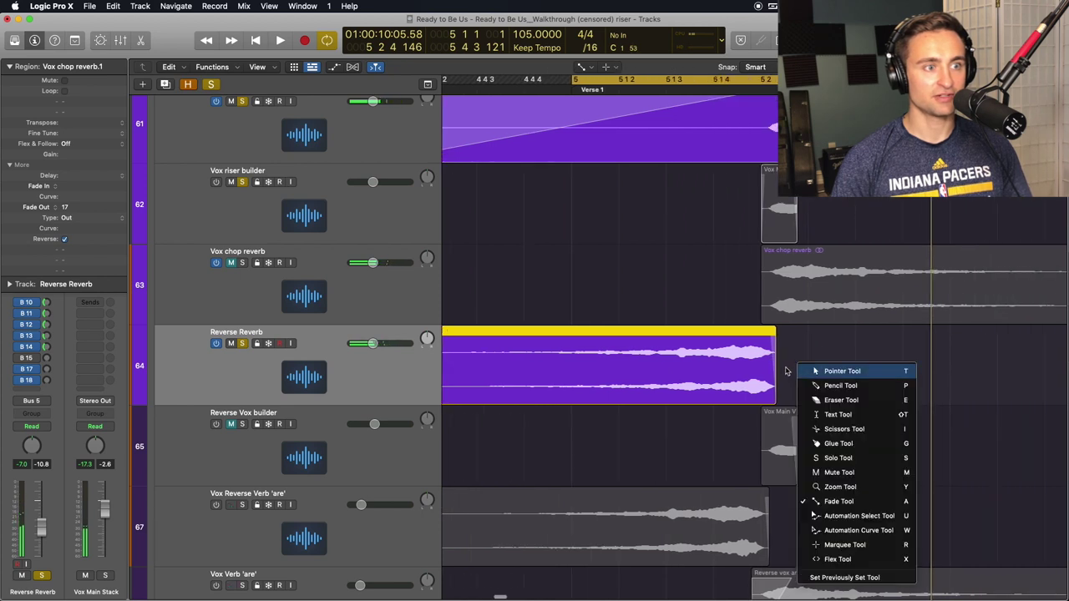
{"action": "key", "text": "t"}
{"action": "left_click_drag", "start_coordinate": [776, 371], "coordinate": [770, 367]}
{"action": "key", "text": "t"}
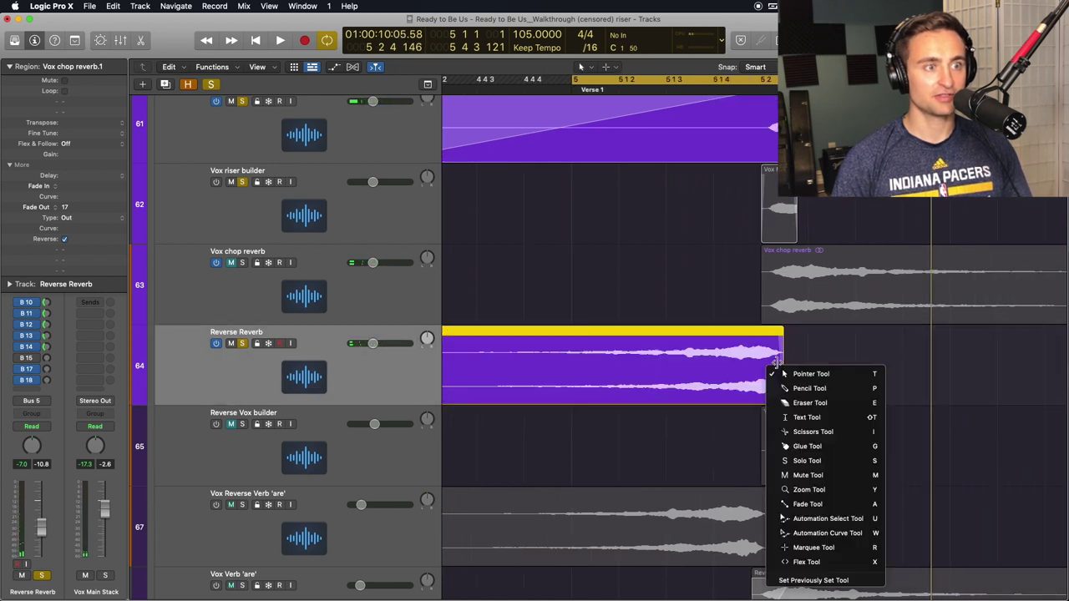
{"action": "key", "text": "a"}
{"action": "left_click", "coordinate": [771, 357]}
{"action": "key", "text": "space"}
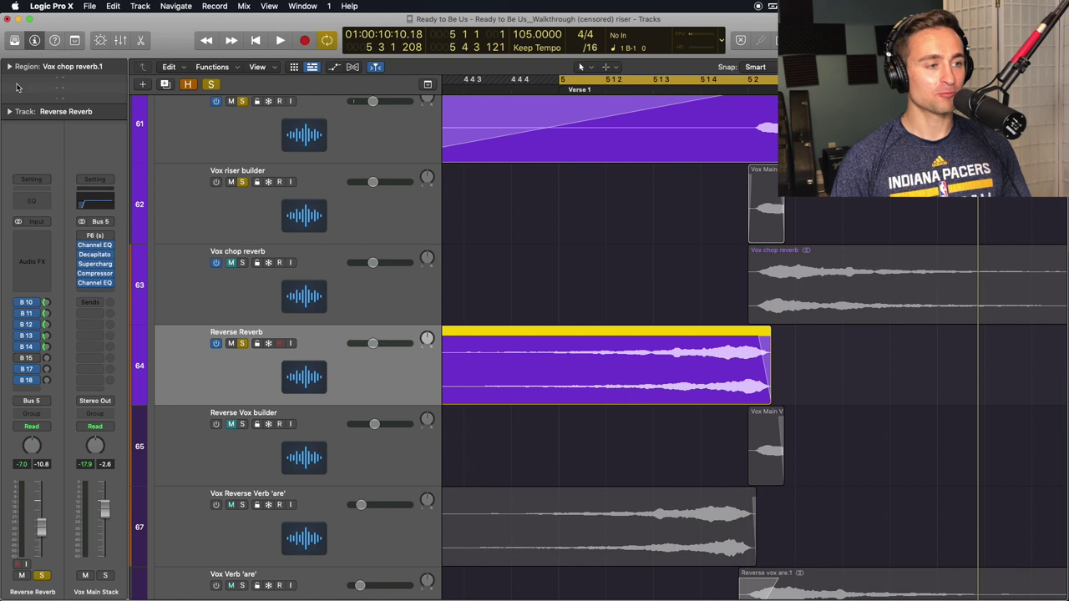
Insert a stereo Channel EQ on Reverse Reverb, cutting below about 865 Hz and above about 4040 Hz
{"action": "left_click", "coordinate": [32, 239]}
{"action": "mouse_move", "coordinate": [40, 269]}
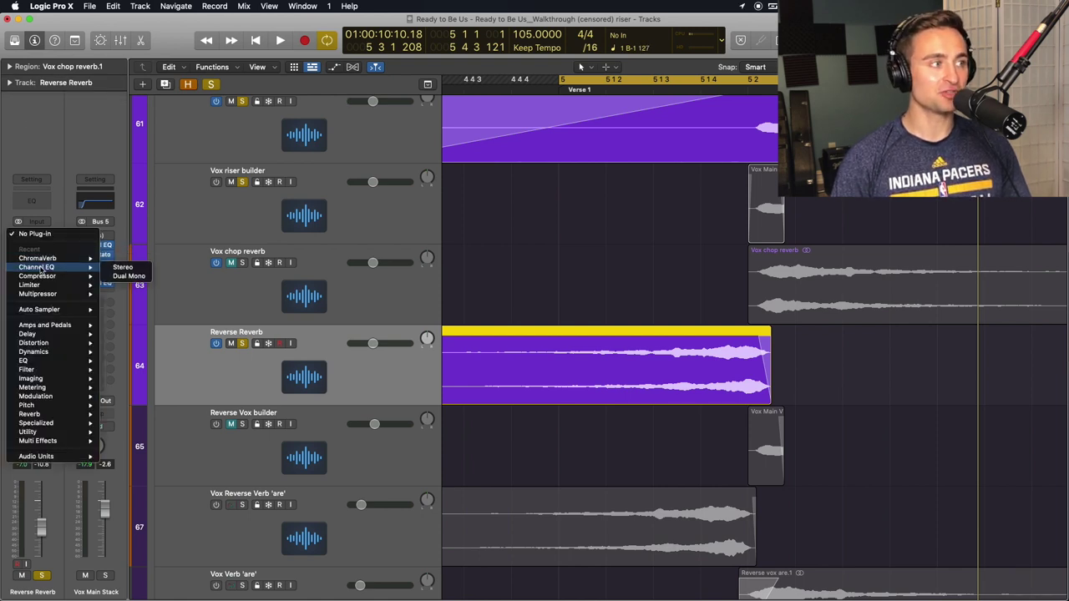
{"action": "left_click", "coordinate": [122, 267]}
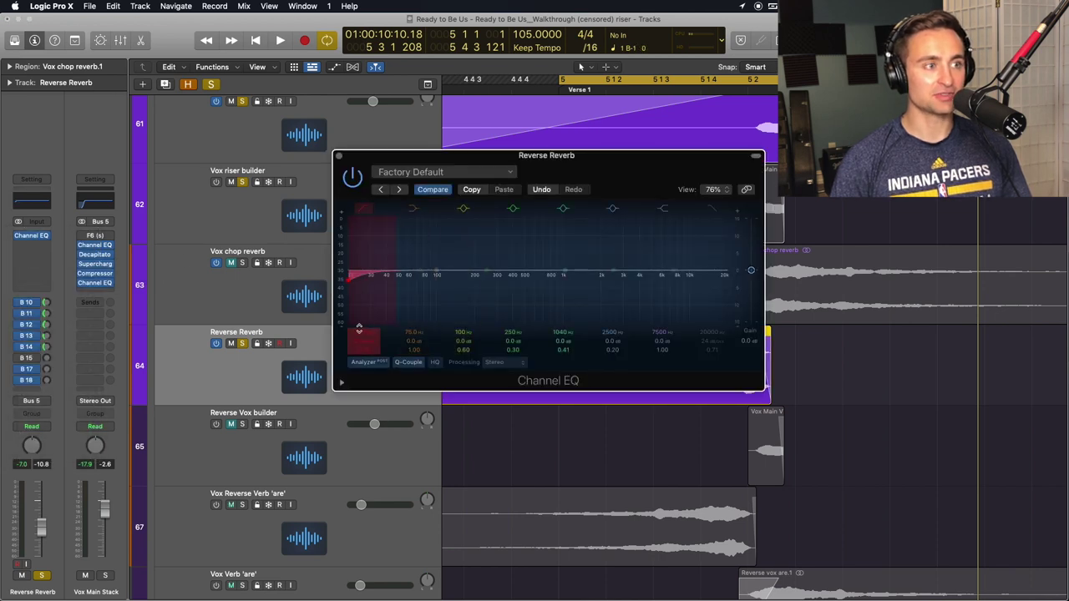
{"action": "left_click_drag", "start_coordinate": [352, 277], "coordinate": [554, 280]}
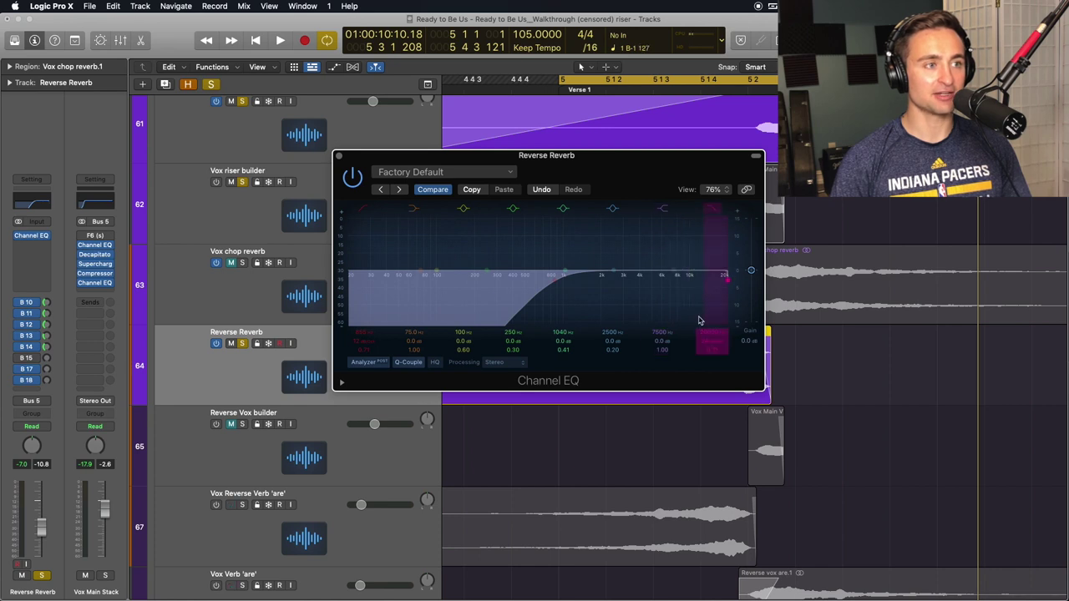
{"action": "left_click_drag", "start_coordinate": [726, 278], "coordinate": [649, 279]}
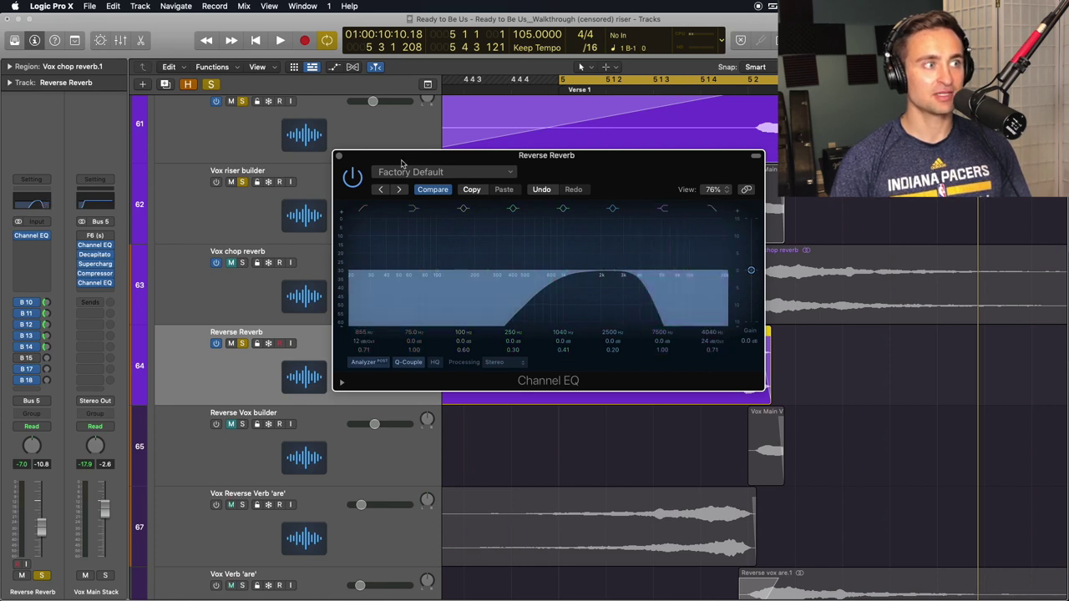
{"action": "left_click", "coordinate": [339, 155]}
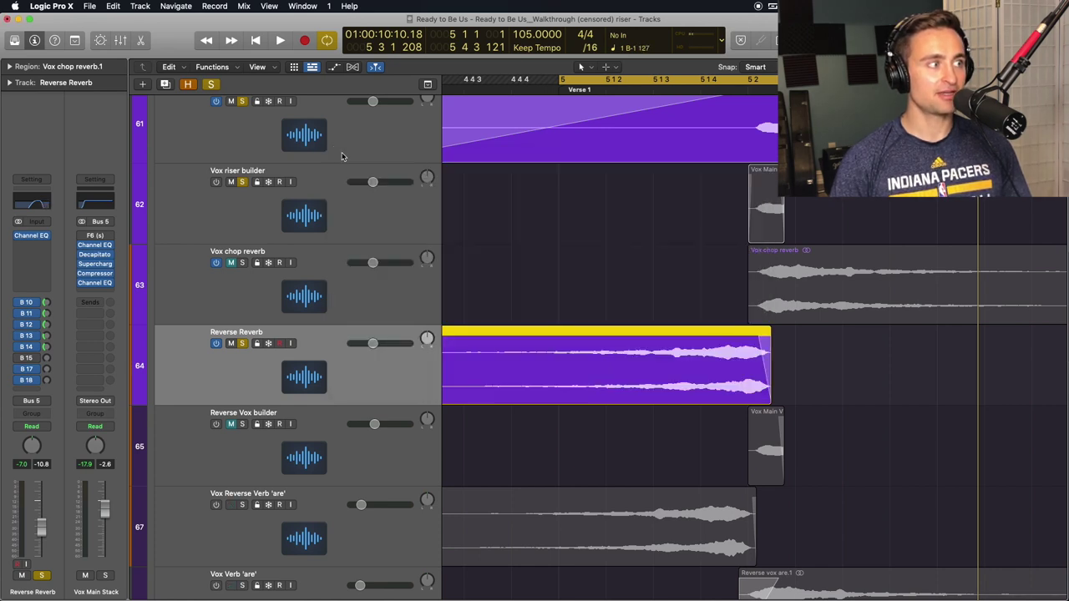
Add a stereo ChromaVerb after the Channel EQ on Reverse Reverb
{"action": "left_click", "coordinate": [39, 248]}
{"action": "mouse_move", "coordinate": [39, 278]}
{"action": "left_click", "coordinate": [117, 277]}
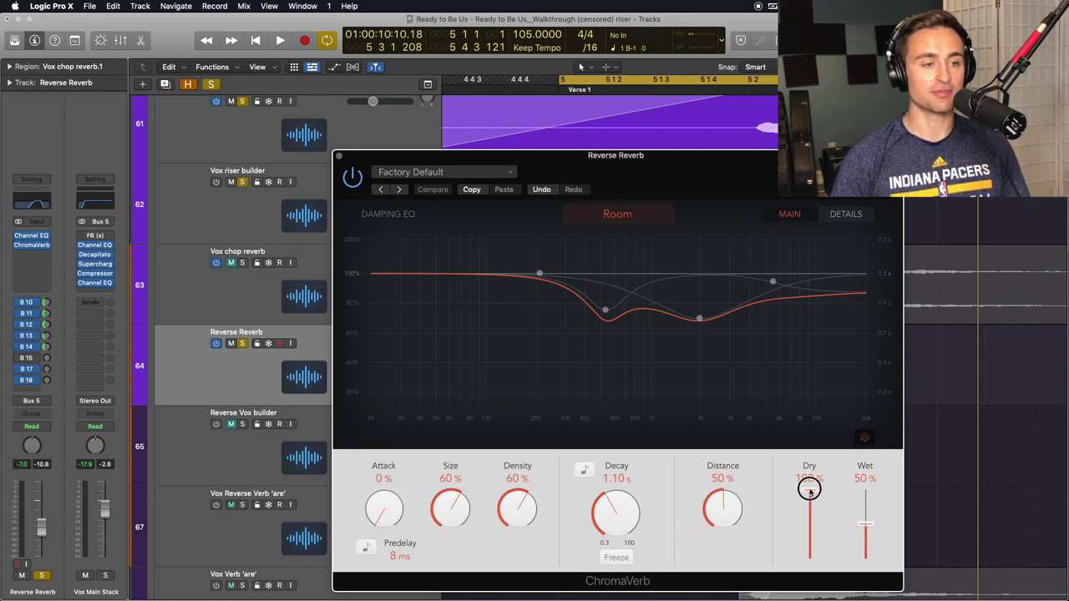
Play the arrangement with ChromaVerb at its defaults to audition the reversed riser into Verse 1
{"action": "key", "text": "space"}
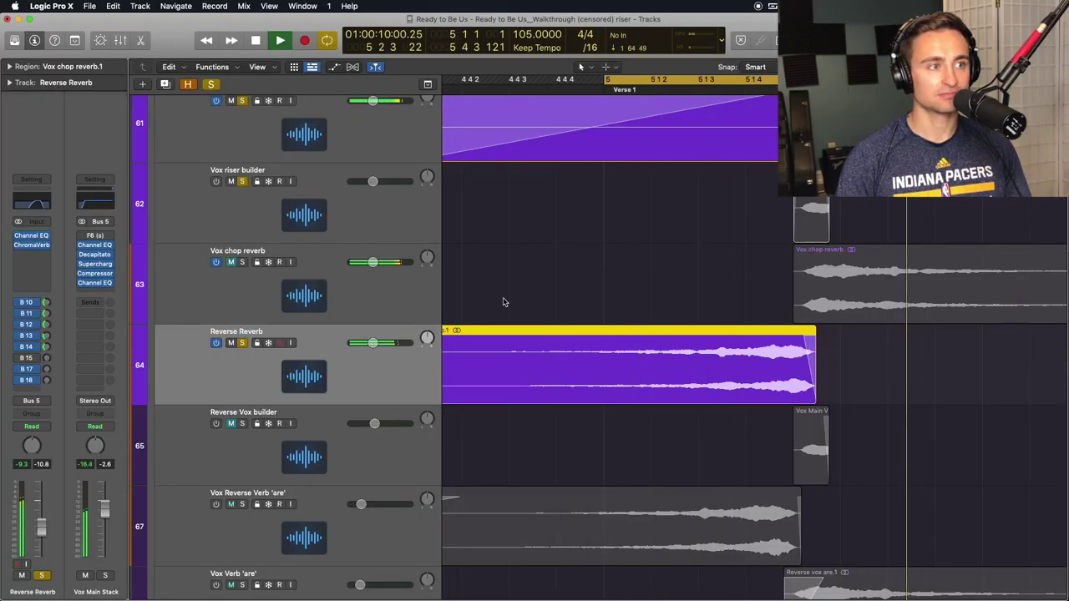
{"action": "key", "text": "space"}
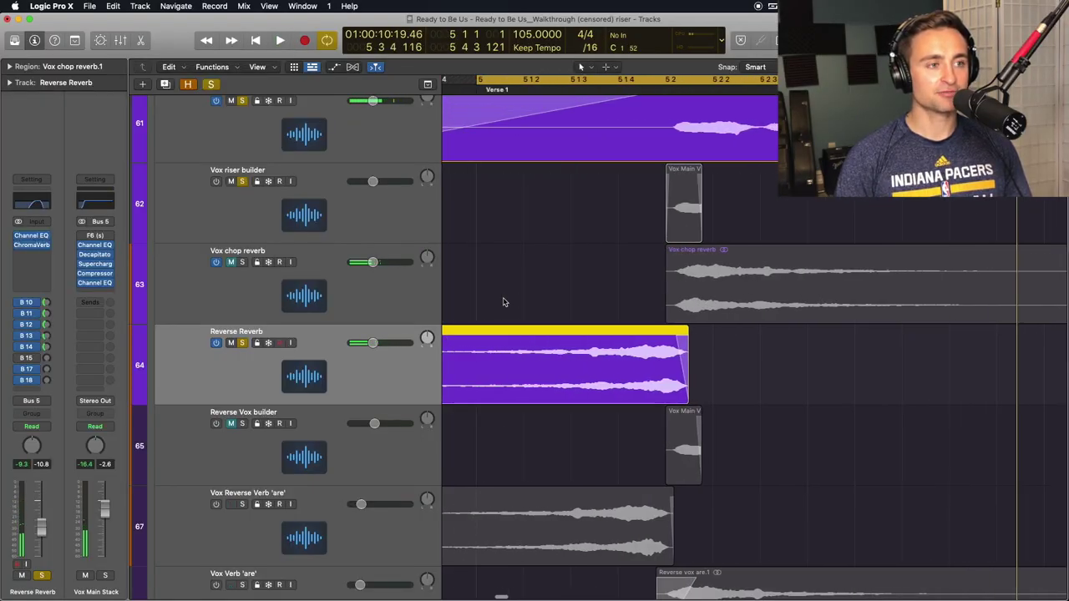
Mute the Vox chop reverb track, then make Reverse Reverb the selected track
{"action": "scroll", "coordinate": [503, 302], "scroll_direction": "up", "scroll_amount": 2}
{"action": "left_click", "coordinate": [395, 346]}
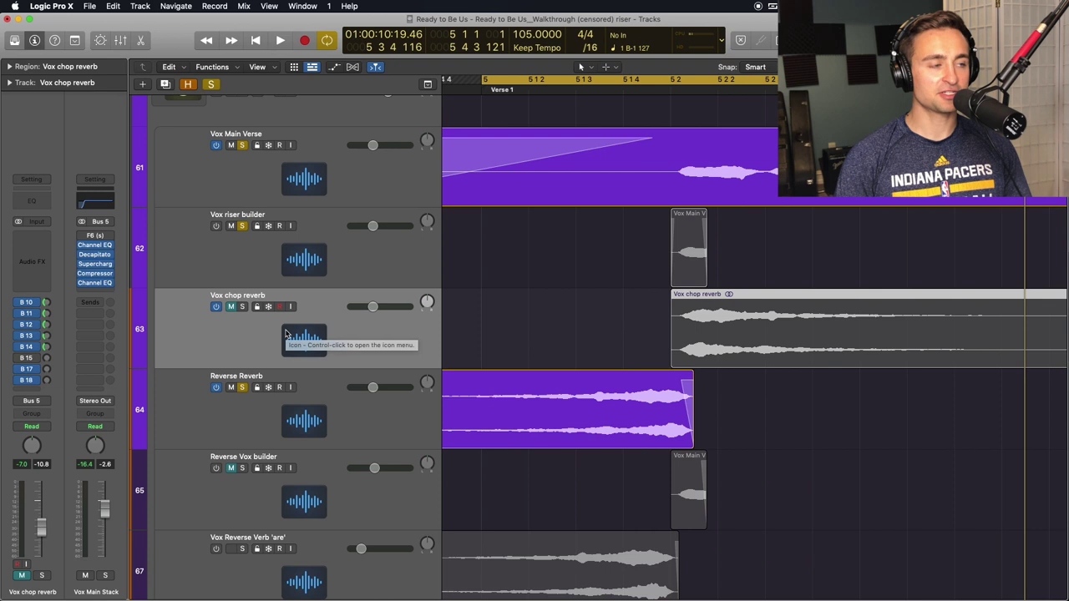
{"action": "left_click", "coordinate": [231, 308]}
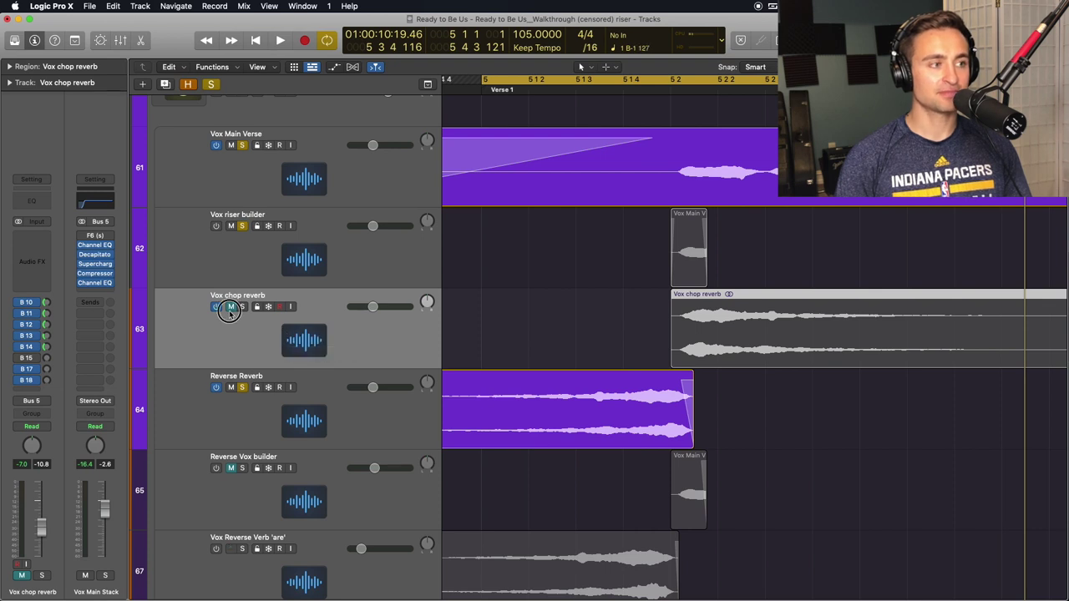
{"action": "left_click", "coordinate": [359, 412]}
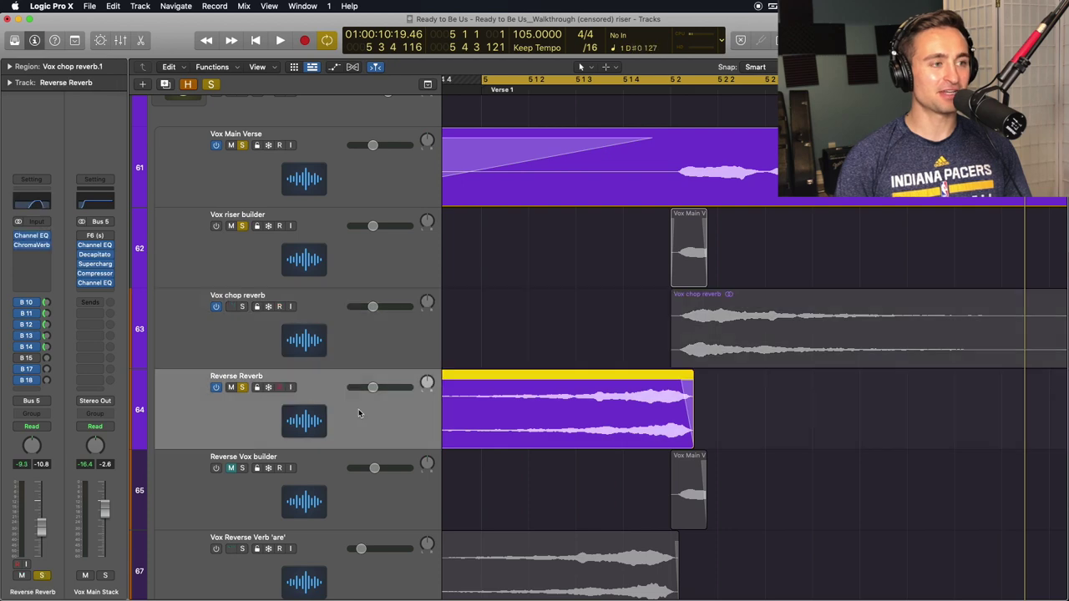
In the Mixer, copy Reverse Reverb's Chan EQ and ChromaVerb onto the Vox chop reverb strip
{"action": "key", "text": "x"}
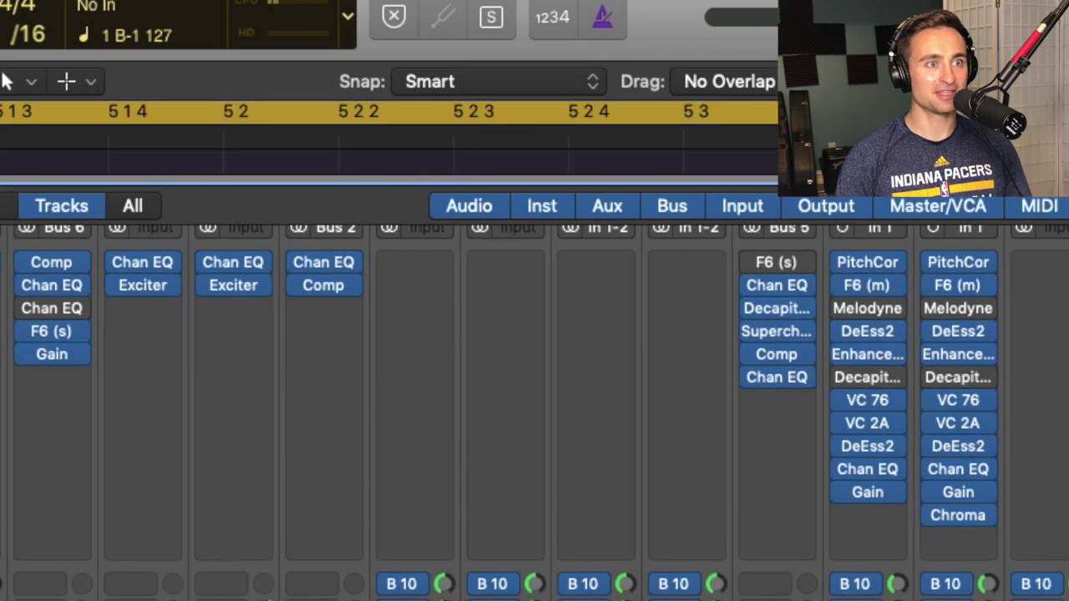
{"action": "scroll", "coordinate": [429, 328], "scroll_direction": "right", "scroll_amount": 6}
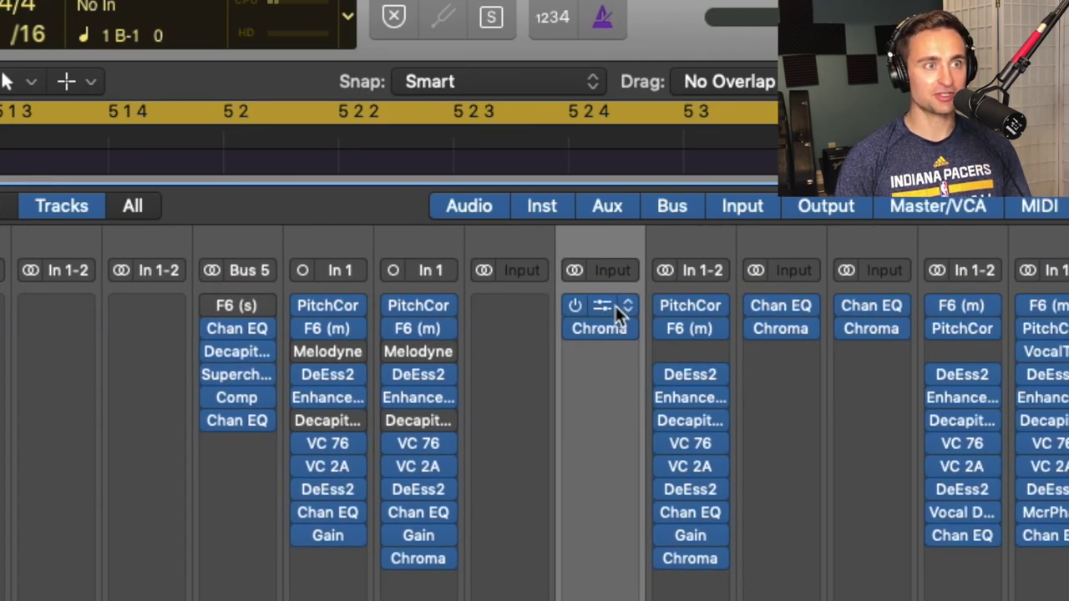
{"action": "left_click_drag", "start_coordinate": [614, 306], "coordinate": [509, 306]}
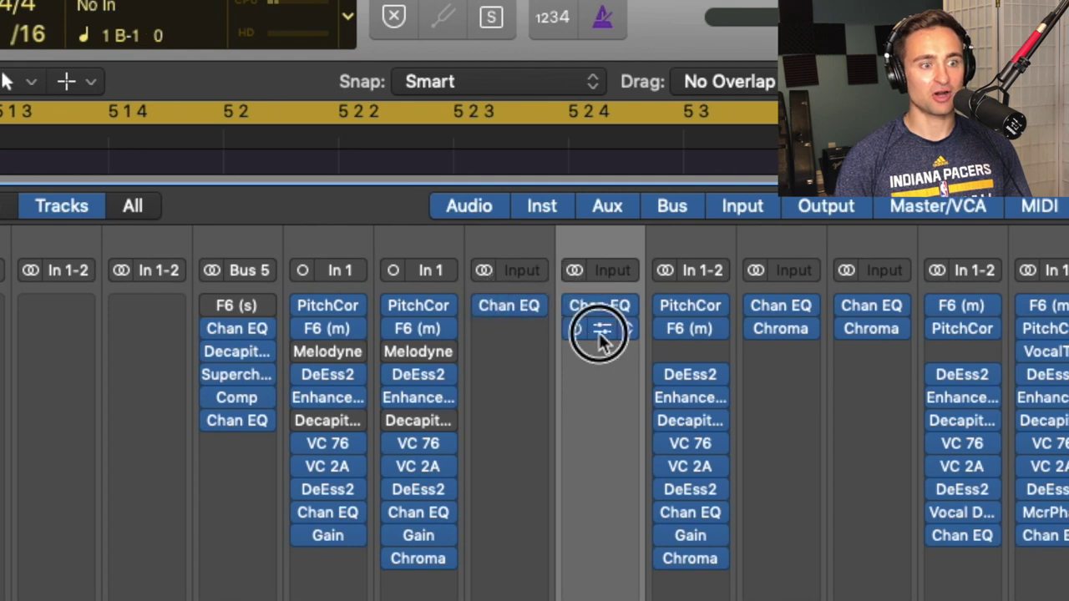
{"action": "left_click_drag", "start_coordinate": [599, 331], "coordinate": [512, 338]}
{"action": "scroll", "coordinate": [534, 401], "scroll_direction": "down", "scroll_amount": 2}
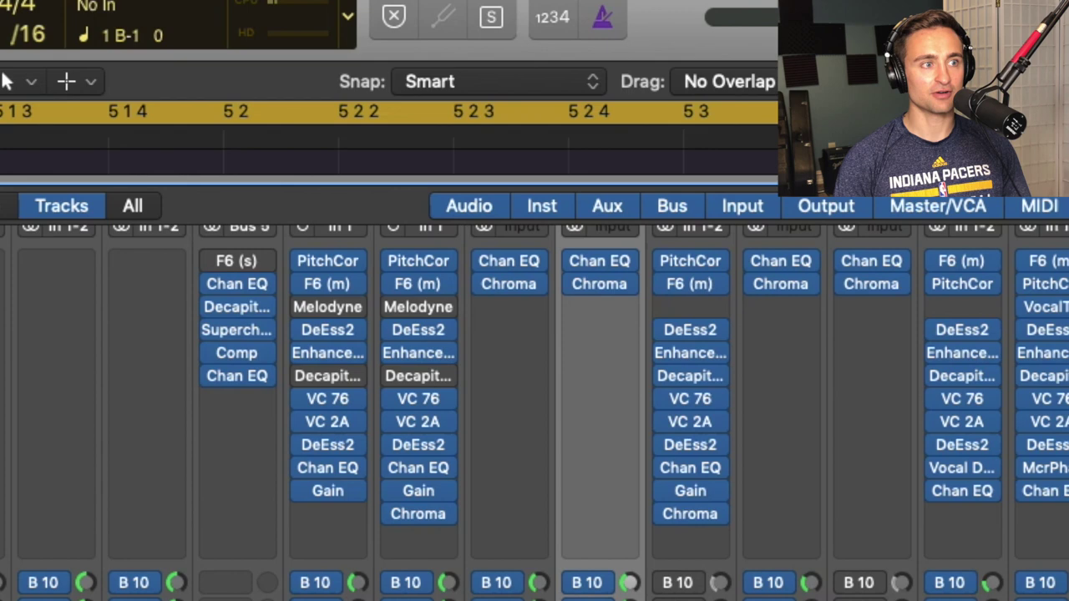
Back in the tracks area, select the Vox chop reverb region and play a short section
{"action": "key", "text": "x"}
{"action": "scroll", "coordinate": [777, 367], "scroll_direction": "up", "scroll_amount": 3}
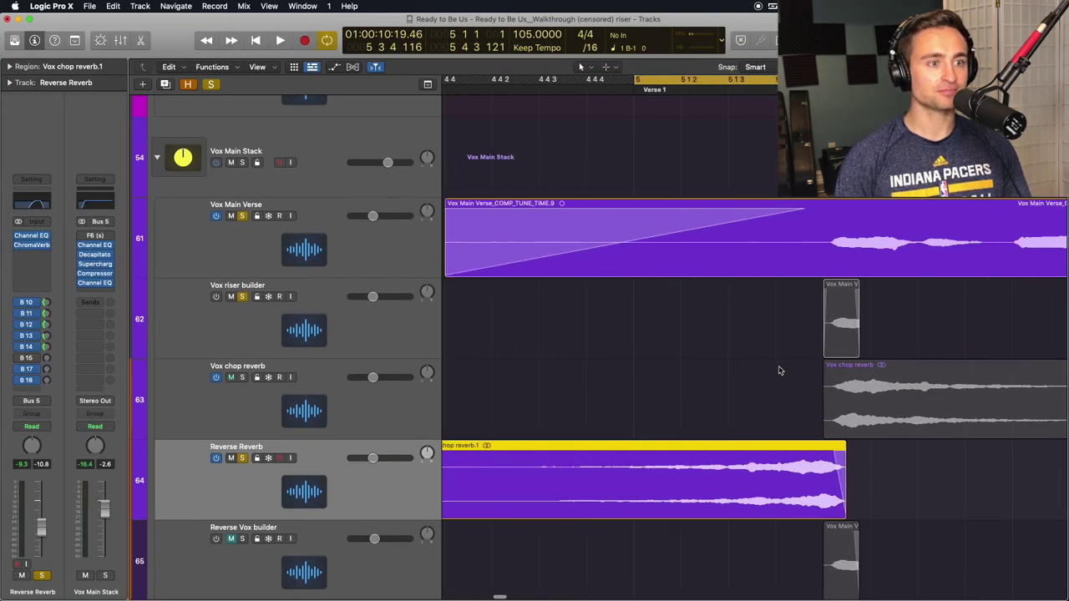
{"action": "scroll", "coordinate": [443, 450], "scroll_direction": "down", "scroll_amount": 2}
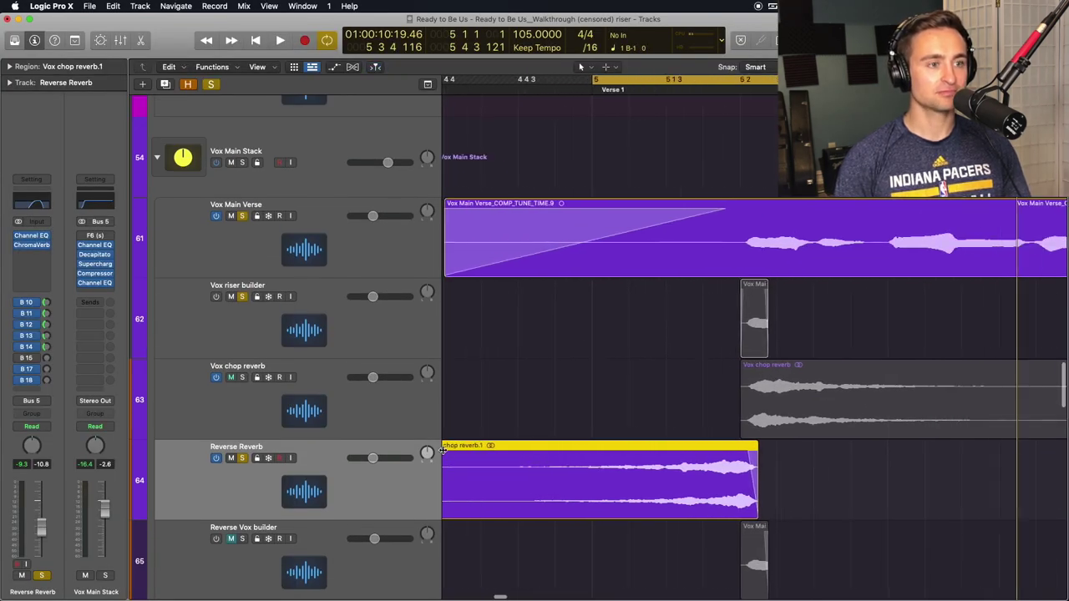
{"action": "left_click", "coordinate": [371, 404]}
{"action": "scroll", "coordinate": [604, 393], "scroll_direction": "down", "scroll_amount": 3}
{"action": "key", "text": "space"}
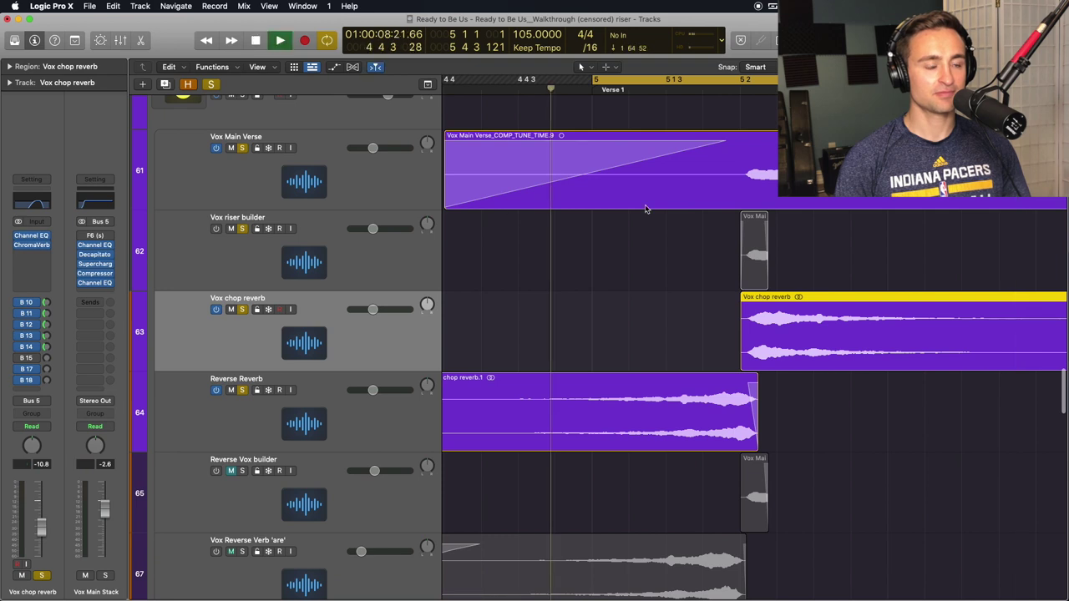
{"action": "scroll", "coordinate": [644, 209], "scroll_direction": "right", "scroll_amount": 2}
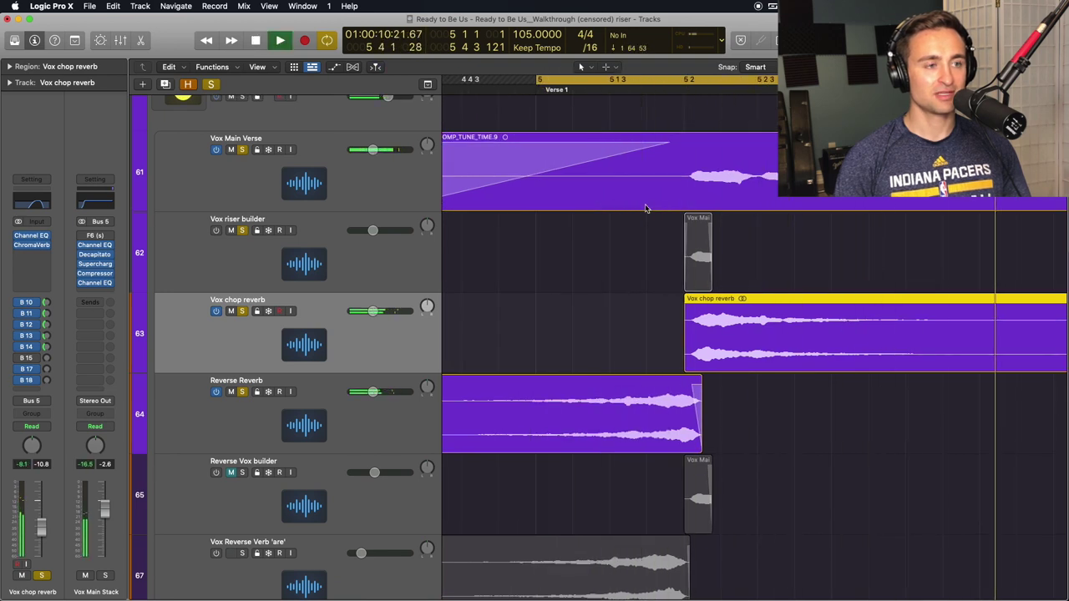
{"action": "key", "text": "space"}
Zoom in around the playhead, unsolo Vox Main Verse, and replay to hear the change
{"action": "key", "text": "t"}
{"action": "key", "text": "a"}
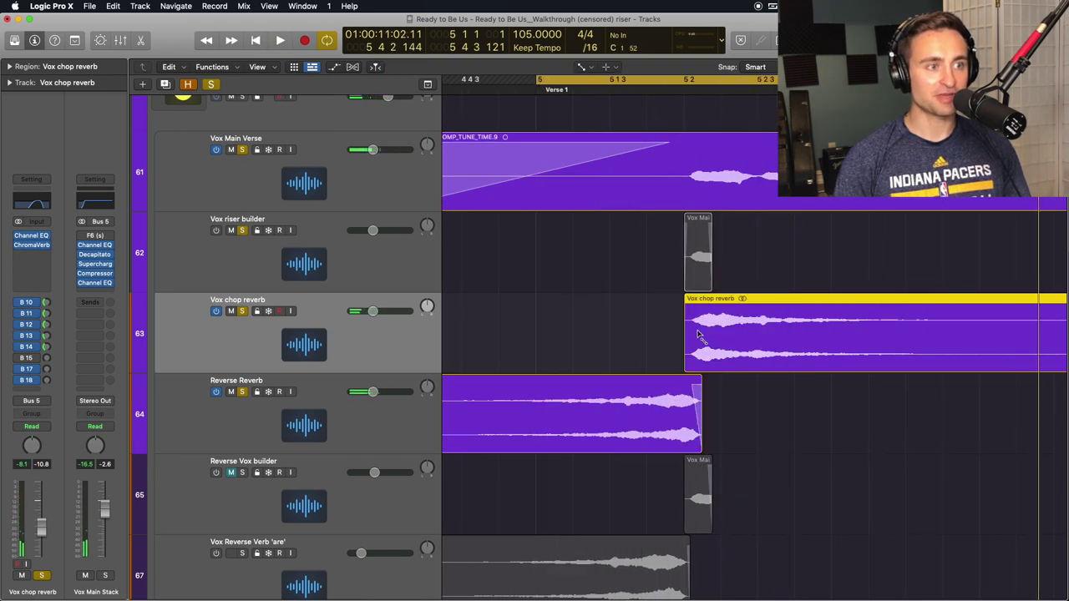
{"action": "key", "text": "super+Right"}
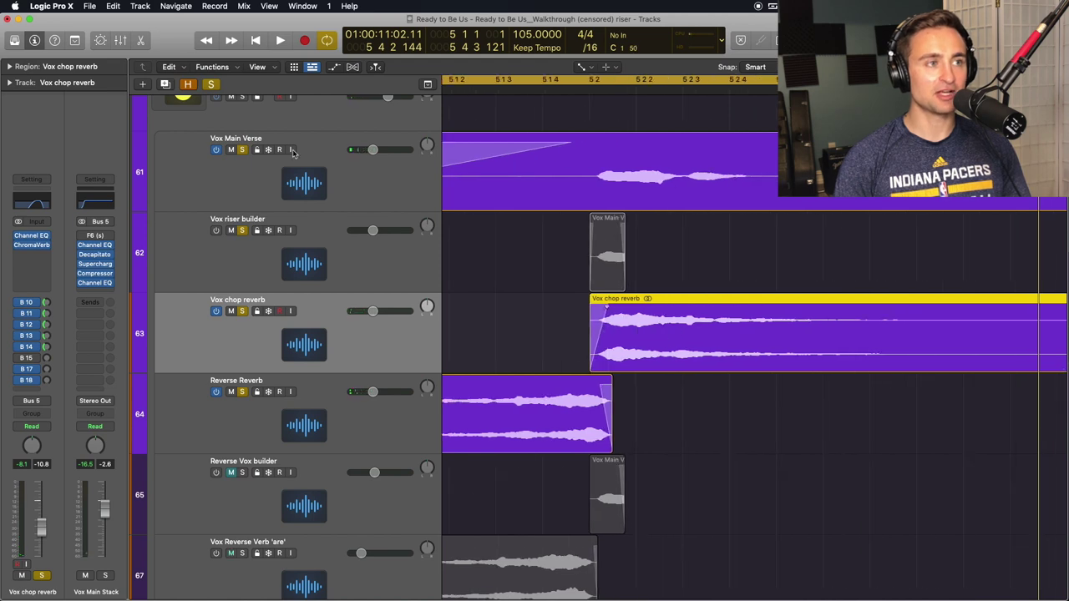
{"action": "left_click", "coordinate": [242, 149]}
{"action": "scroll", "coordinate": [585, 183], "scroll_direction": "left", "scroll_amount": 5}
{"action": "key", "text": "space"}
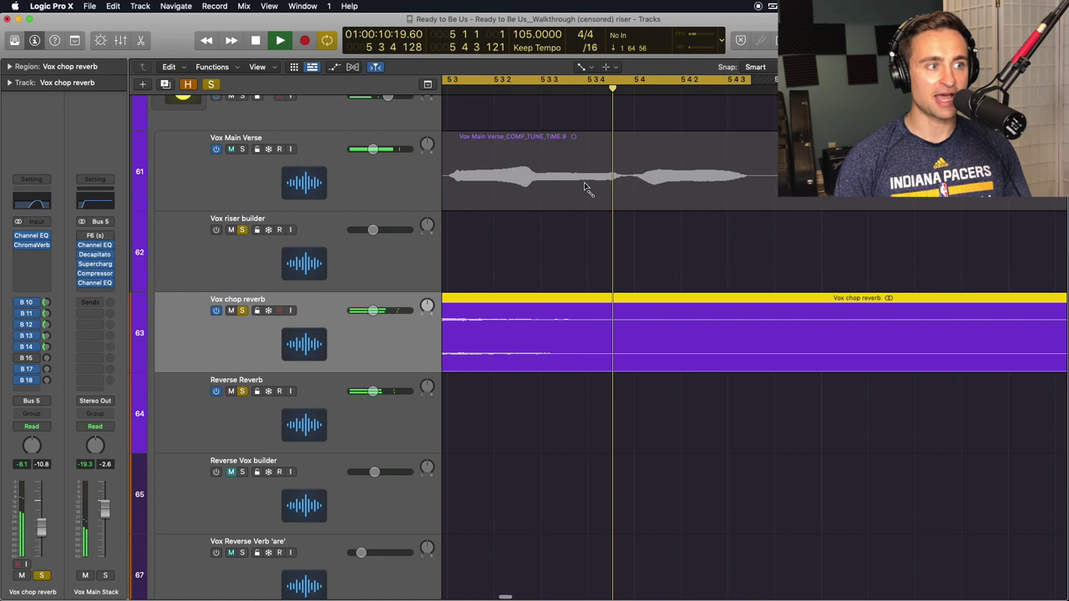
{"action": "key", "text": "space"}
{"action": "scroll", "coordinate": [464, 341], "scroll_direction": "left", "scroll_amount": 3}
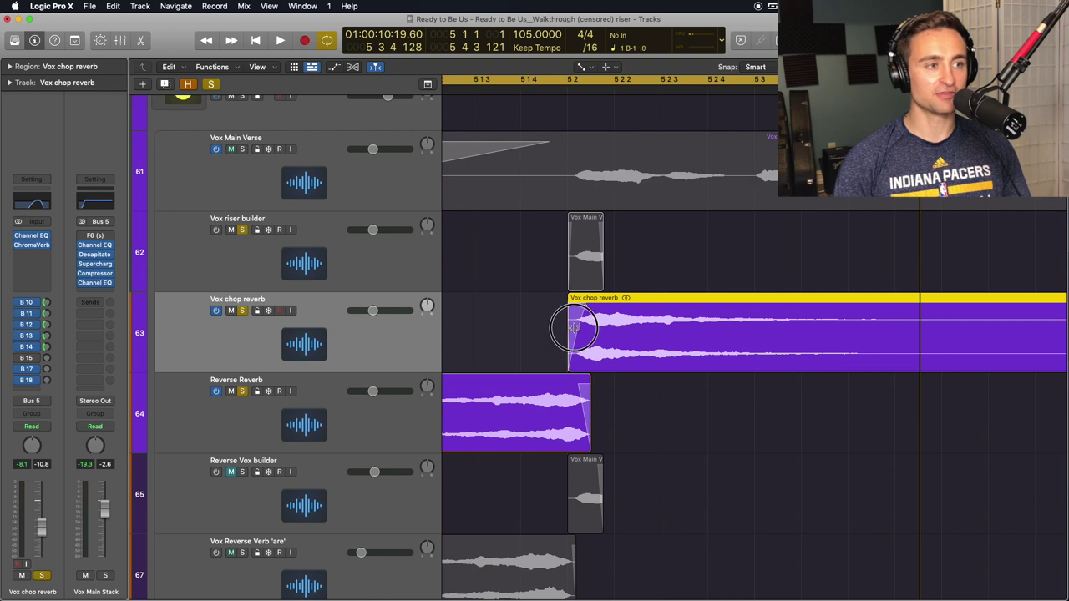
{"action": "scroll", "coordinate": [567, 322], "scroll_direction": "left", "scroll_amount": 3}
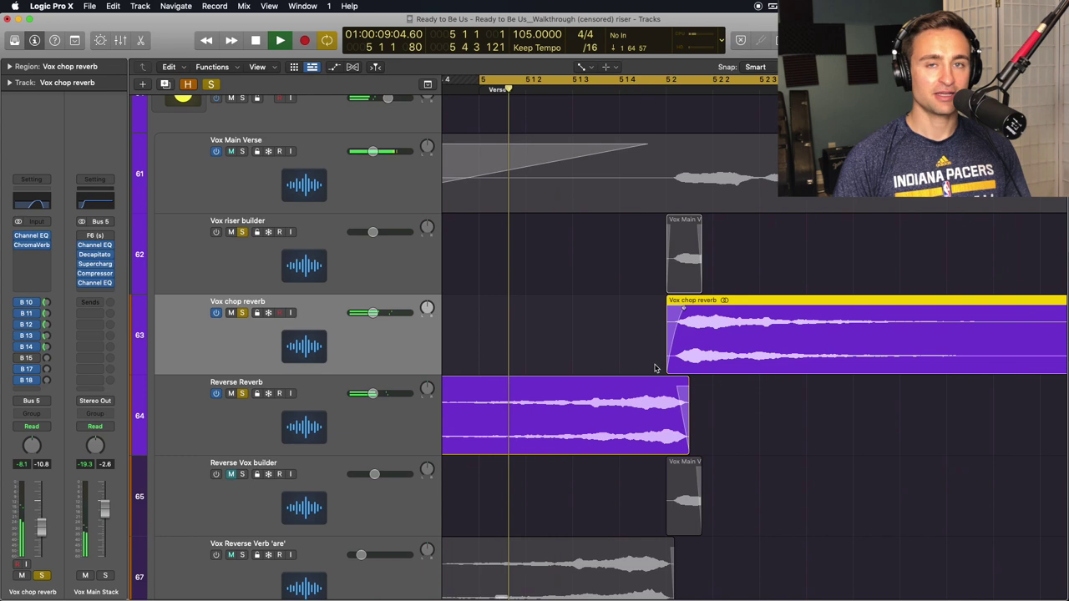
{"action": "key", "text": "space"}
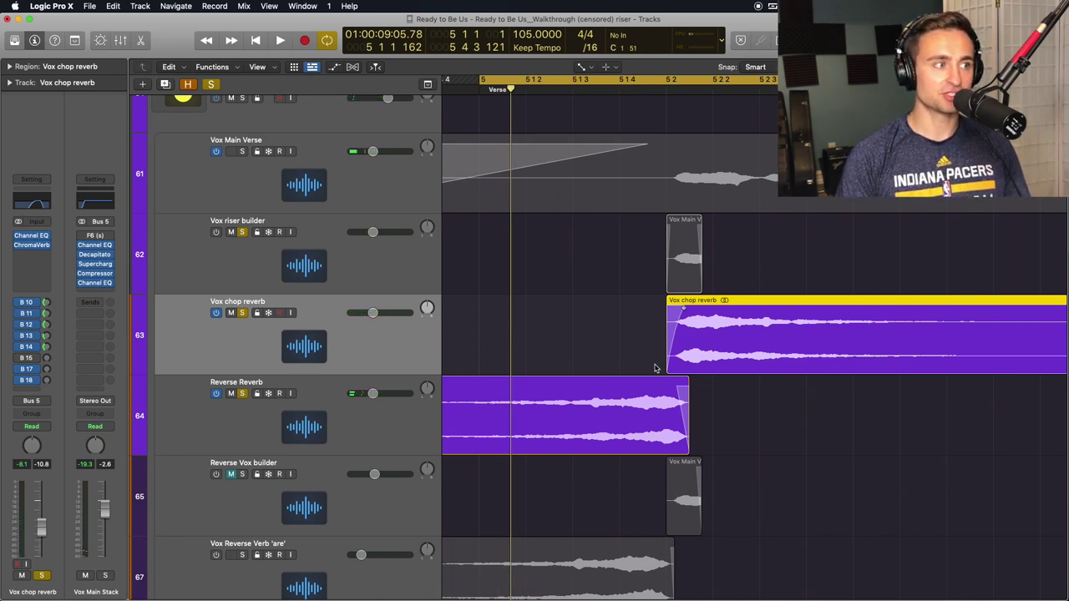
{"action": "left_click", "coordinate": [384, 423]}
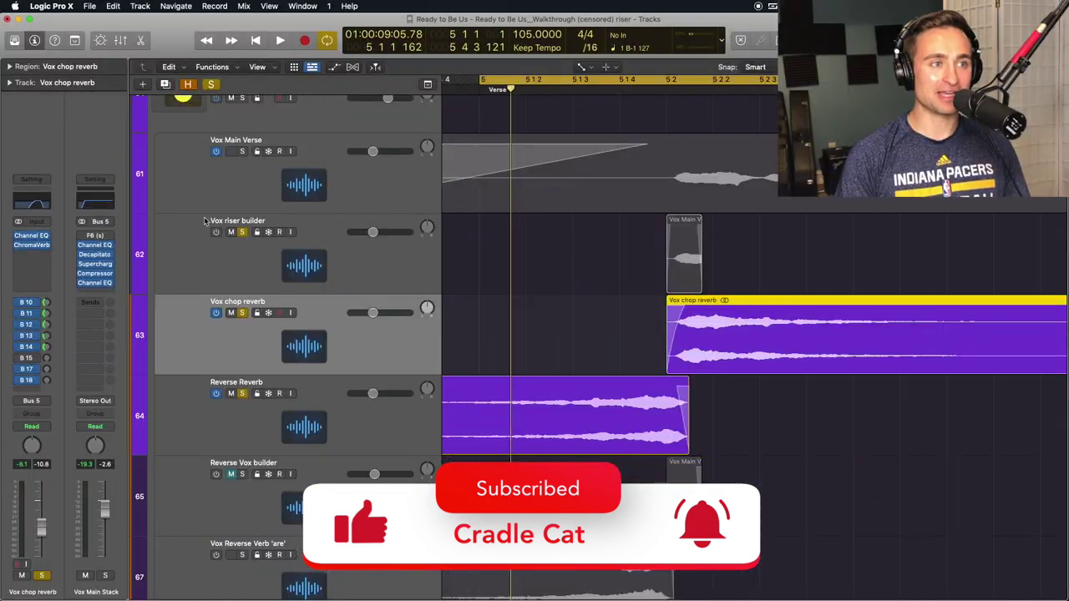
{"action": "left_click", "coordinate": [206, 196]}
{"action": "left_click", "coordinate": [516, 176]}
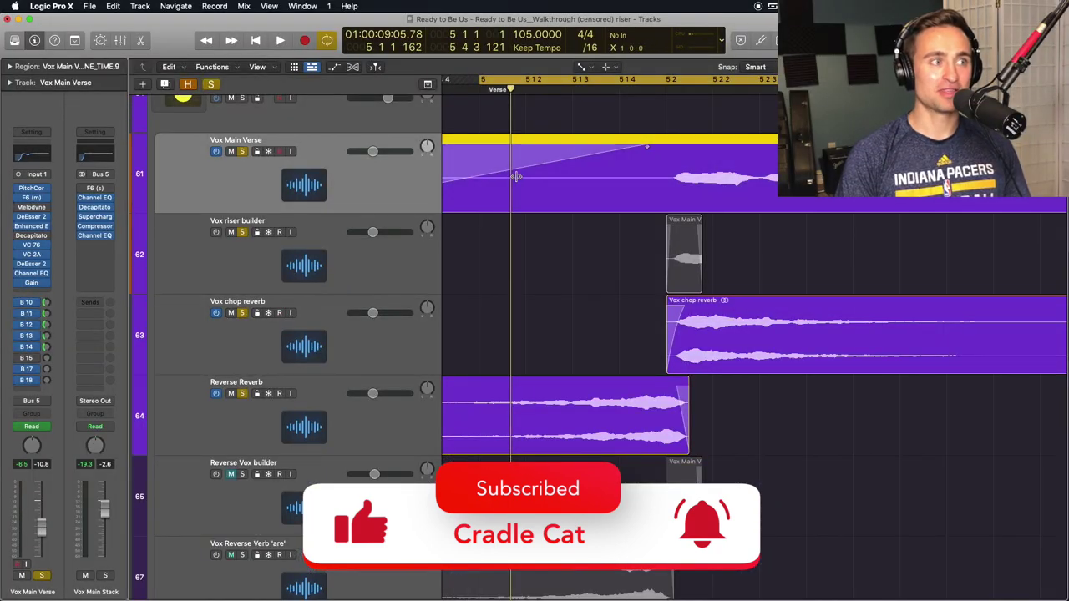
{"action": "left_click", "coordinate": [474, 90]}
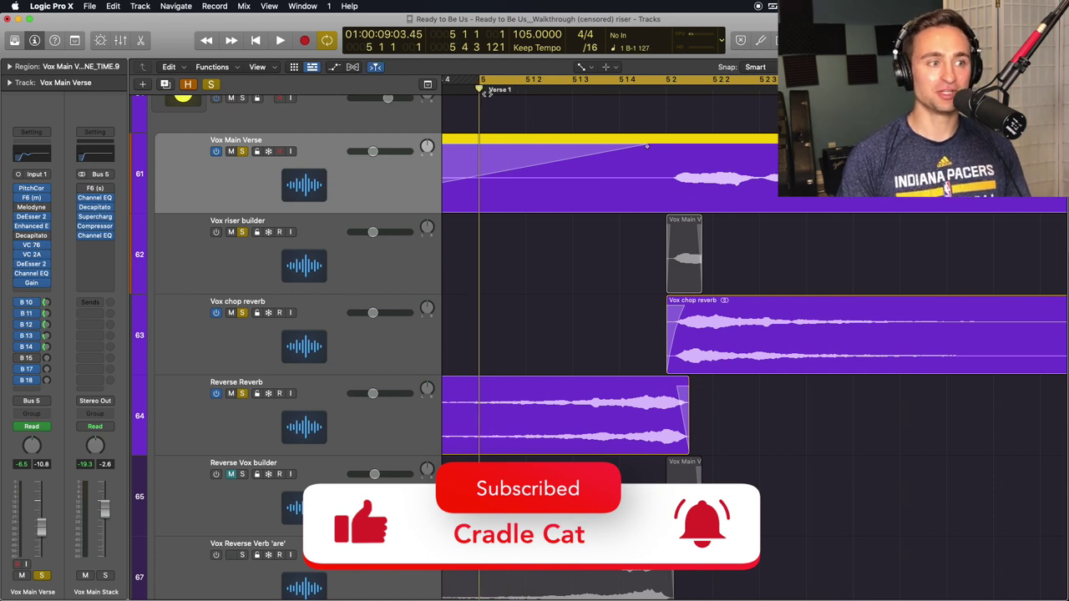
{"action": "scroll", "coordinate": [585, 125], "scroll_direction": "left", "scroll_amount": 3}
{"action": "scroll", "coordinate": [658, 150], "scroll_direction": "down", "scroll_amount": 1}
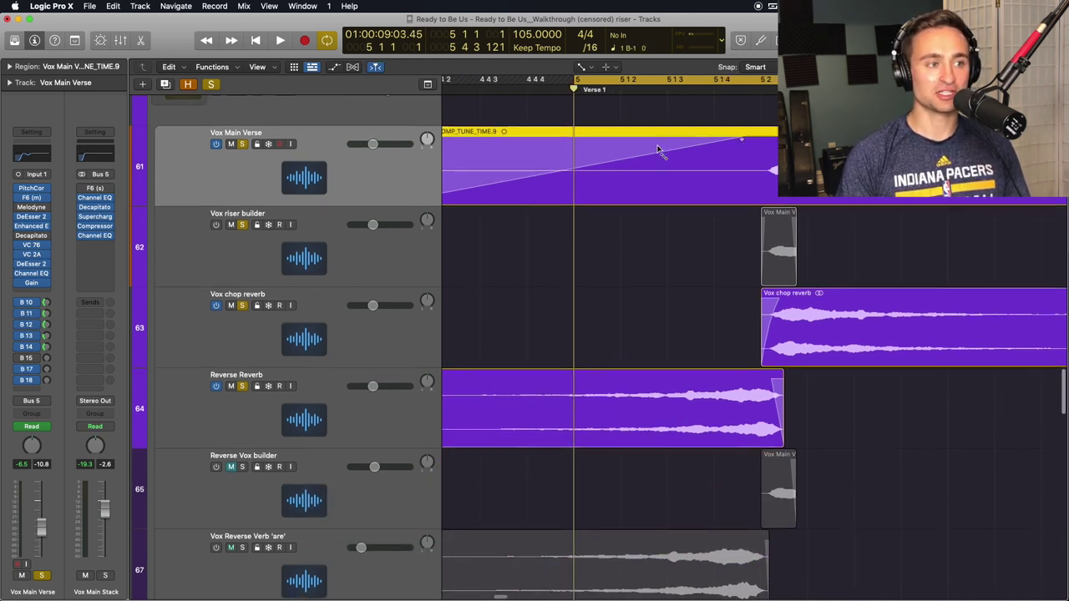
{"action": "key", "text": "super+Left"}
{"action": "key", "text": "super+Left"}
{"action": "key", "text": "space"}
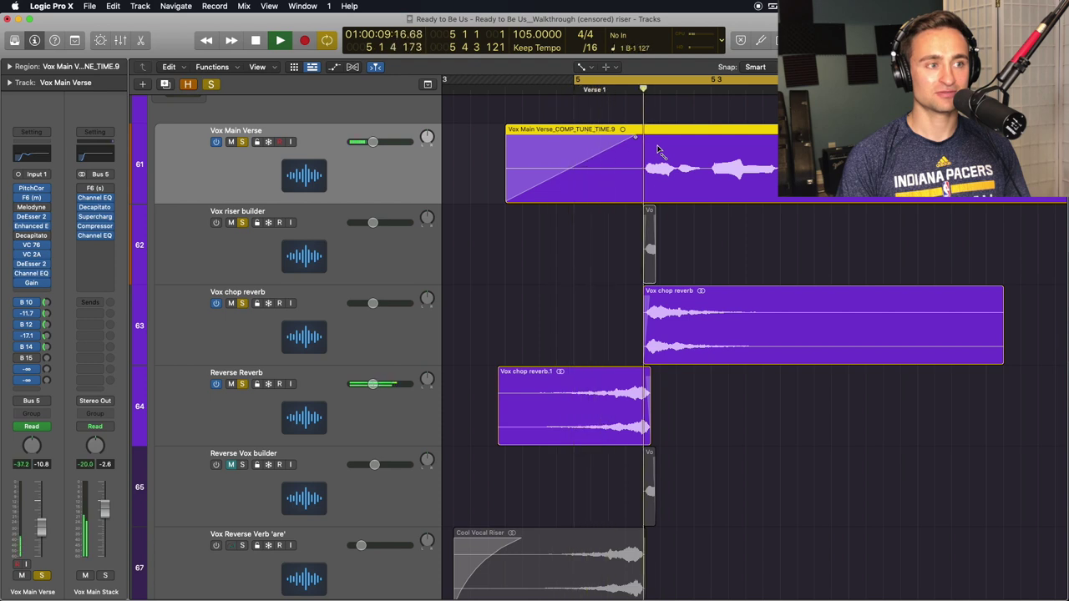
Stop playback and lower the volume of both Reverse Reverb and Vox chop reverb together
{"action": "key", "text": "space"}
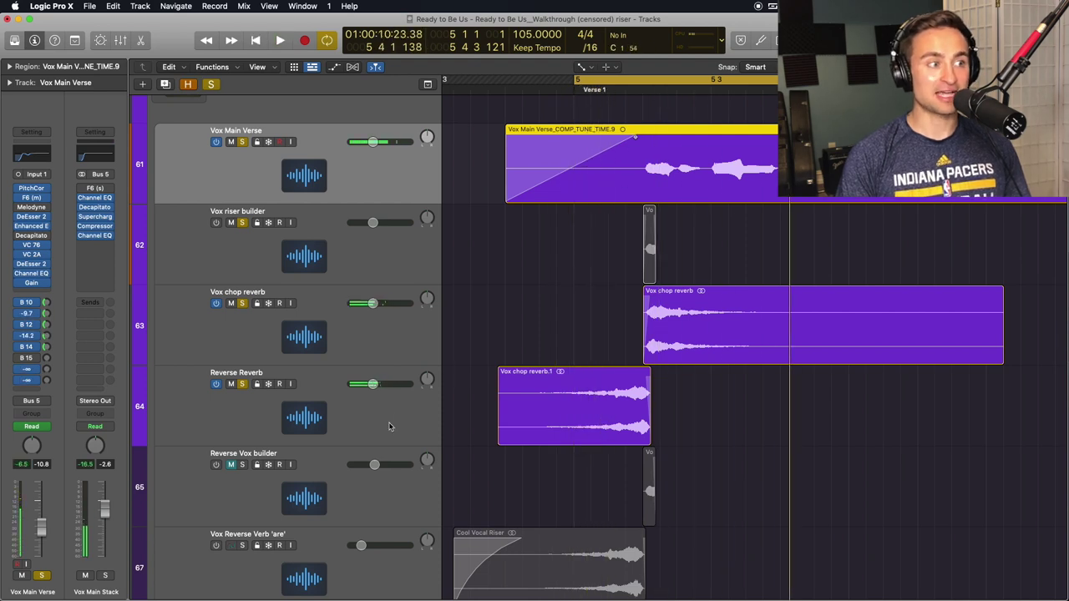
{"action": "left_click", "coordinate": [388, 427]}
{"action": "left_click", "coordinate": [375, 305], "text": "shift"}
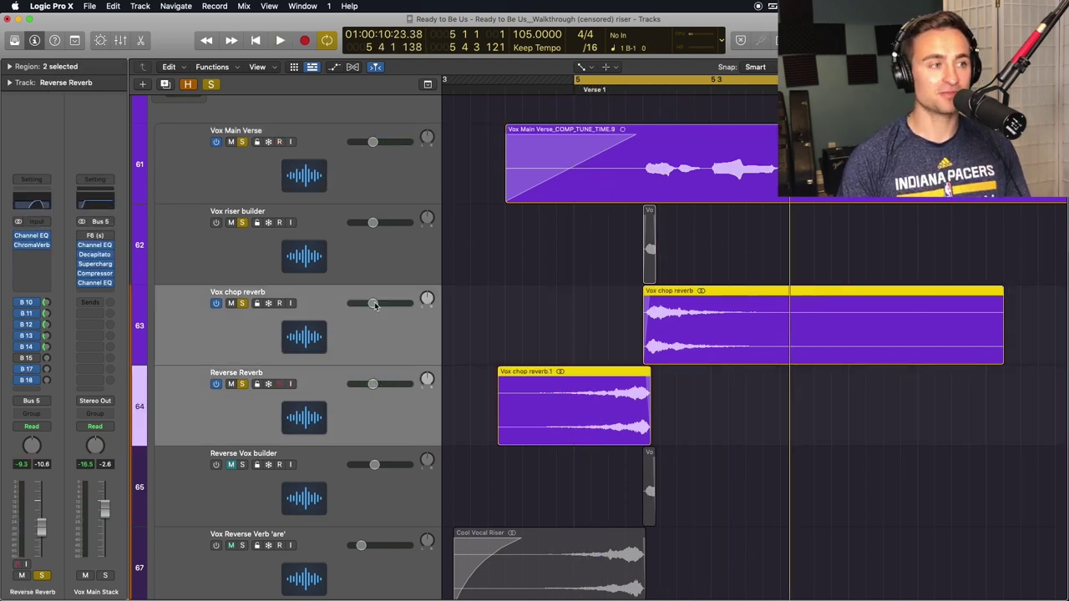
{"action": "left_click_drag", "start_coordinate": [374, 305], "coordinate": [364, 305]}
Trim the reverse riser region to start later and give it a curved fade-in
{"action": "left_click", "coordinate": [480, 411]}
{"action": "left_click", "coordinate": [497, 420]}
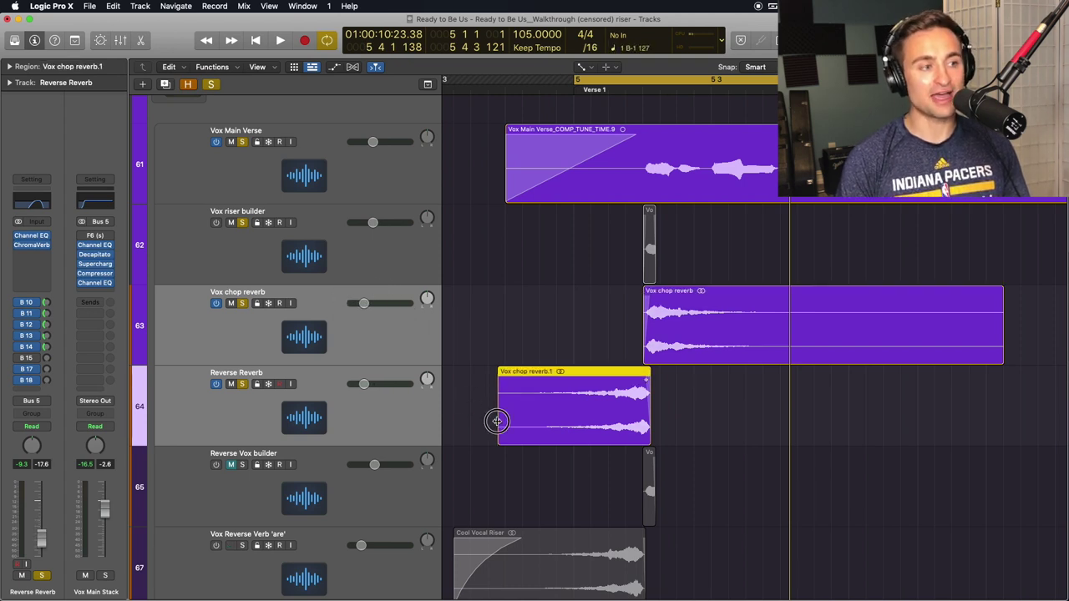
{"action": "key", "text": "t"}
{"action": "left_click", "coordinate": [497, 421]}
{"action": "left_click_drag", "start_coordinate": [497, 421], "coordinate": [615, 381]}
{"action": "key", "text": "t"}
{"action": "left_click", "coordinate": [605, 403]}
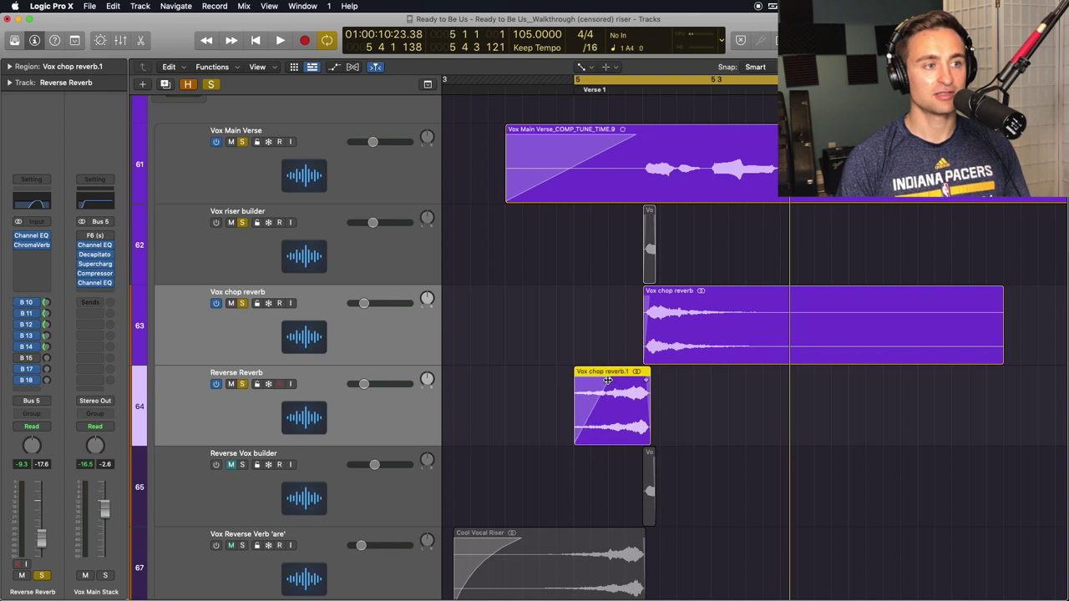
Shorten the end of the Vox chop reverb region so it ends earlier
{"action": "key", "text": "t"}
{"action": "left_click", "coordinate": [807, 318]}
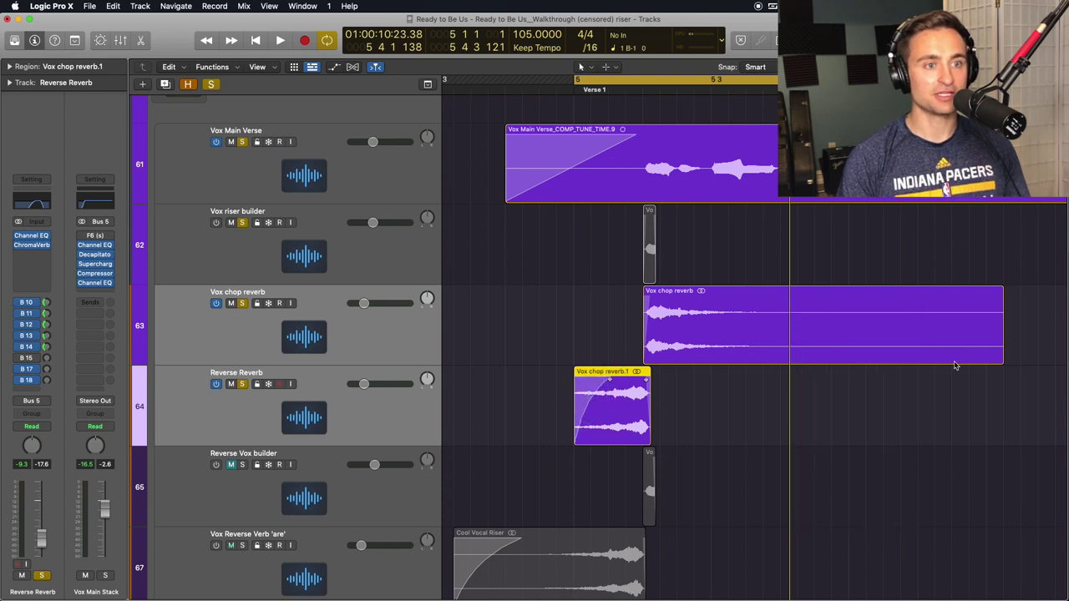
{"action": "left_click", "coordinate": [956, 359]}
{"action": "left_click_drag", "start_coordinate": [1004, 344], "coordinate": [779, 338]}
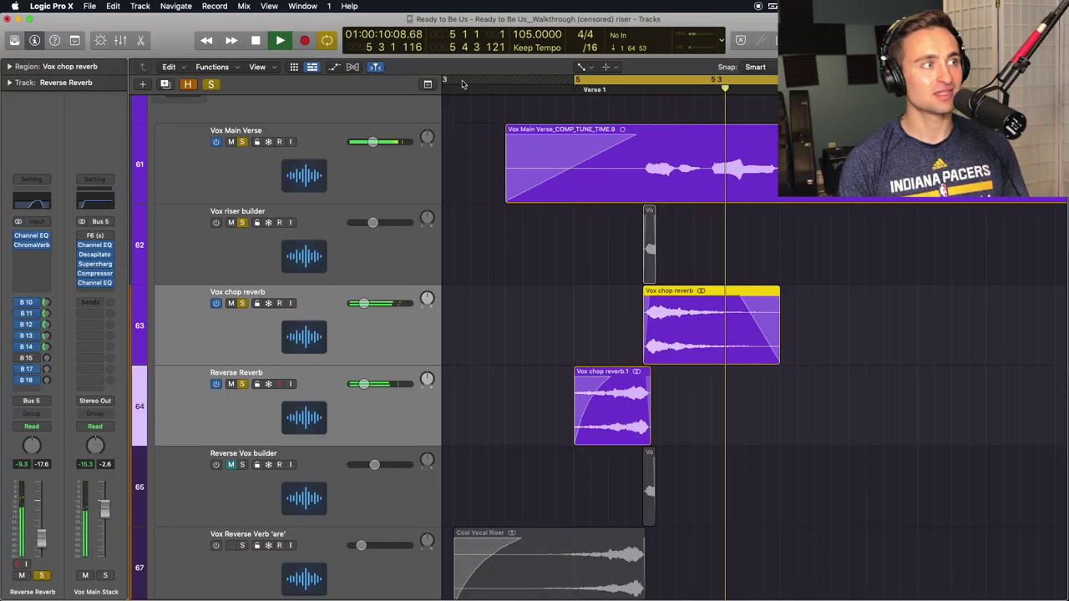
Stop playback and turn off the control bar's Solo button so every track plays
{"action": "key", "text": "space"}
{"action": "left_click", "coordinate": [210, 84]}
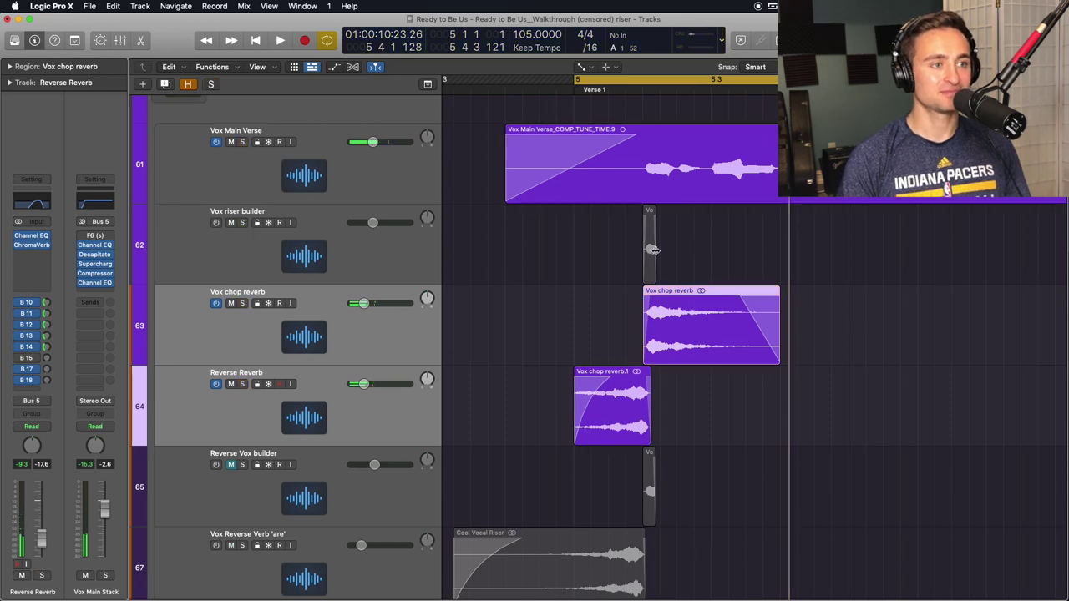